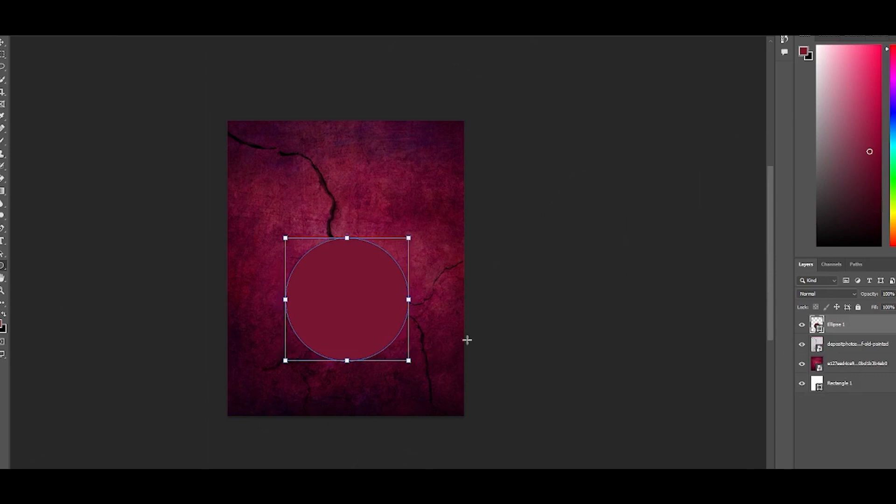
# - Move the circle slightly up on the poster and recolour it dark blue
pyautogui.press('v')
pyautogui.moveTo(369, 302); pyautogui.dragTo(369, 296)
pyautogui.doubleClick(817, 325)
pyautogui.moveTo(548, 167)
pyautogui.mouseDown()
pyautogui.moveTo(556, 199)
pyautogui.moveTo(562, 165)
pyautogui.mouseUp()
pyautogui.click(607, 157)
pyautogui.click(689, 108)
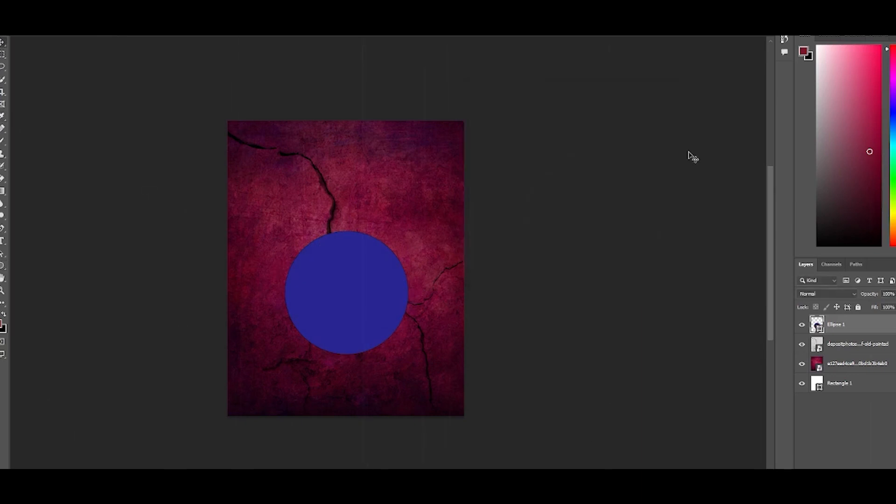
# - Set the circle's blend mode to Darken and adjust its position slightly
pyautogui.click(805, 295)
pyautogui.click(806, 279)
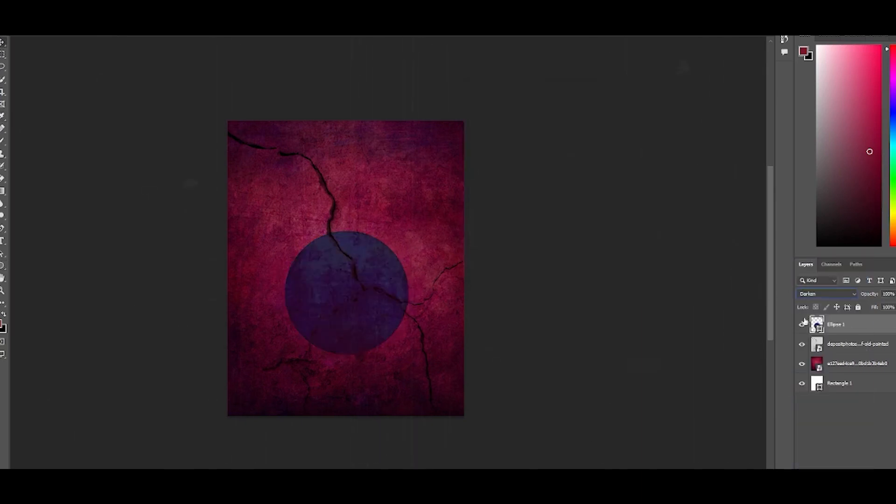
pyautogui.moveTo(338, 262); pyautogui.dragTo(344, 266)
# - Draw a narrow vertical rectangle at the top of the poster above the circle and set its blend mode to Darken
pyautogui.rightClick(3, 265)
pyautogui.click(32, 267)
pyautogui.moveTo(282, 86); pyautogui.dragTo(304, 206)
pyautogui.press('v')
pyautogui.click(825, 295)
pyautogui.click(805, 279)
# - Duplicate the vertical bar to make three evenly spaced bars and group them together
pyautogui.moveTo(299, 172); pyautogui.dragTo(357, 162)
pyautogui.click(289, 160)
pyautogui.keyDown('shift'); pyautogui.click(331, 162); pyautogui.keyUp('shift')
pyautogui.keyDown('shift'); pyautogui.click(360, 167); pyautogui.keyUp('shift')
pyautogui.hotkey('ctrl', 'g')
# - Reposition the bar group so that it is centred above the circle
pyautogui.click(363, 171)
pyautogui.click(813, 320)
pyautogui.click(802, 321)
pyautogui.click(802, 321)
pyautogui.hotkey('ctrl', 't')
pyautogui.moveTo(338, 136)
pyautogui.mouseDown()
pyautogui.moveTo(354, 123)
pyautogui.moveTo(349, 146)
pyautogui.mouseUp()
pyautogui.press('Return')
# - Add a layer mask to the bar group and fade out the lower ends of the bars with a soft black brush
pyautogui.click(859, 468)
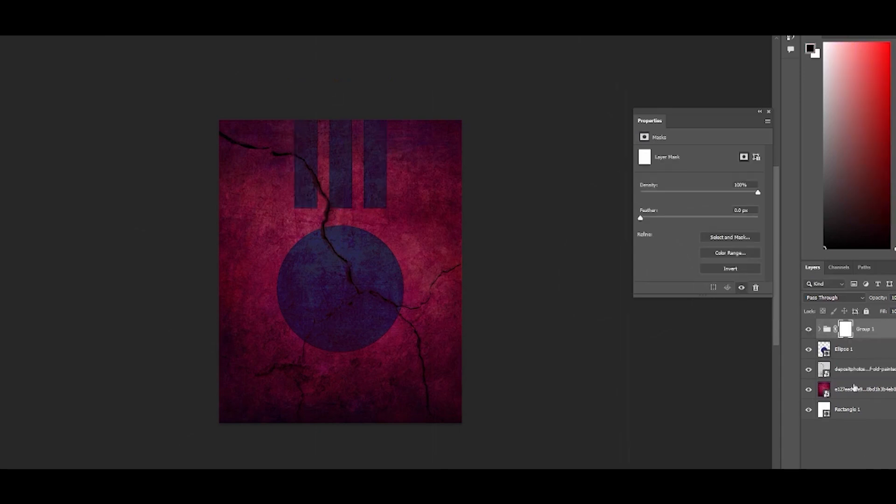
pyautogui.moveTo(313, 214)
pyautogui.mouseDown()
pyautogui.moveTo(359, 242)
pyautogui.moveTo(390, 293)
pyautogui.mouseUp()
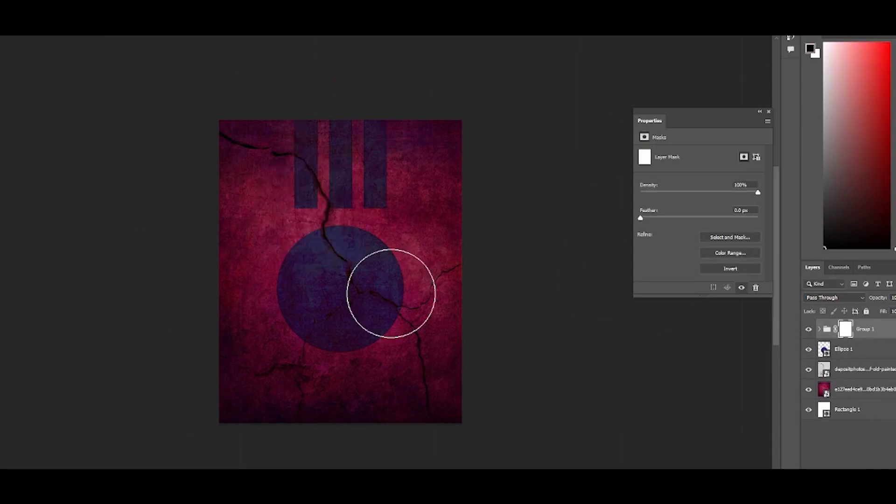
pyautogui.moveTo(304, 225)
pyautogui.mouseDown()
pyautogui.moveTo(415, 226)
pyautogui.moveTo(280, 220)
pyautogui.mouseUp()
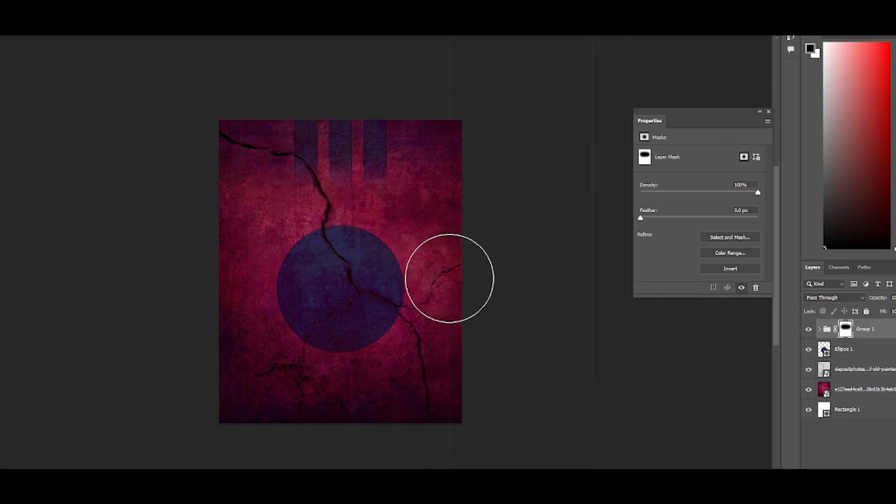
# - Place download copy.png from the image folder into the poster and position the player above the circle
pyautogui.hotkey('alt', 'Tab')
pyautogui.moveTo(411, 150); pyautogui.dragTo(340, 116)
pyautogui.hotkey('alt', 'Tab')
pyautogui.moveTo(343, 259)
pyautogui.mouseDown()
pyautogui.moveTo(349, 247)
pyautogui.moveTo(339, 247)
pyautogui.mouseUp()
pyautogui.press('Return')
# - Place fgf copy.png from the image folder, resize it to about 759 px high and position it in front of the first player
pyautogui.hotkey('alt', 'Tab')
pyautogui.moveTo(690, 155); pyautogui.dragTo(368, 255)
pyautogui.hotkey('alt', 'Tab')
pyautogui.moveTo(340, 120); pyautogui.dragTo(336, 243)
pyautogui.moveTo(356, 347); pyautogui.dragTo(344, 319)
pyautogui.press('Return')
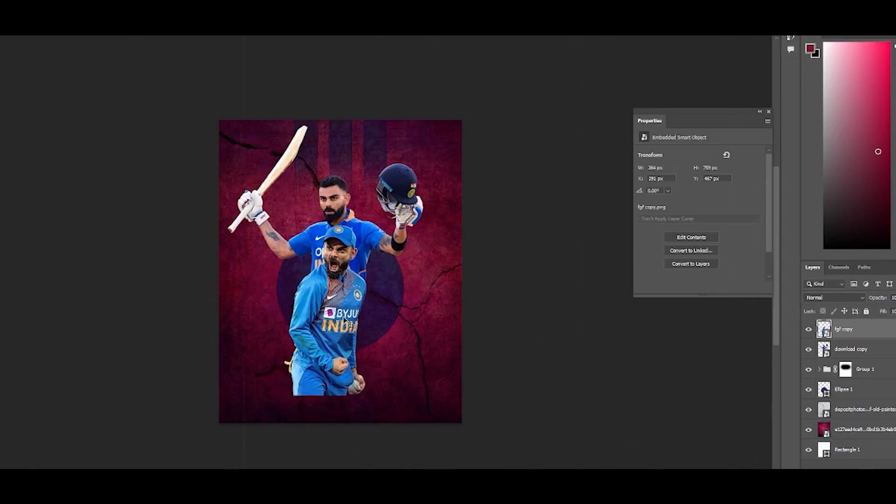
# - Add a layer mask to the fgf copy layer and brush away the player's lower body below the circle
pyautogui.click(855, 475)
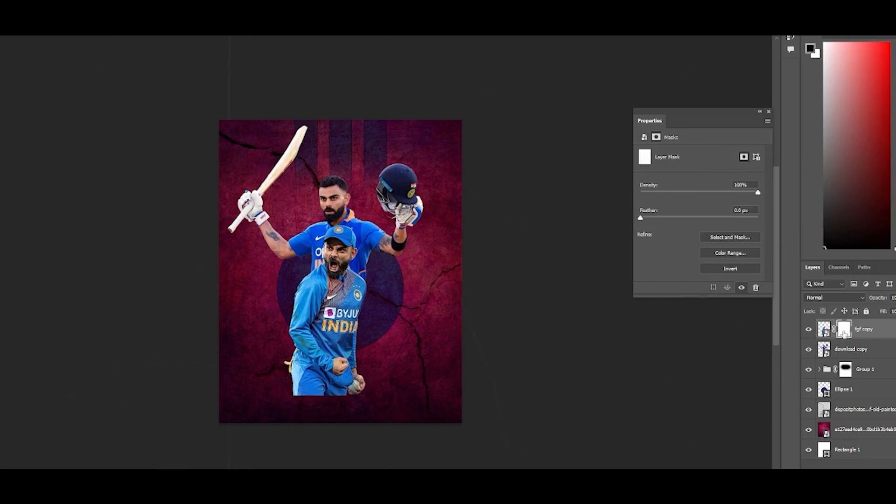
pyautogui.moveTo(264, 367)
pyautogui.mouseDown()
pyautogui.moveTo(264, 376)
pyautogui.moveTo(370, 412)
pyautogui.moveTo(358, 401)
pyautogui.mouseUp()
pyautogui.moveTo(368, 408); pyautogui.dragTo(330, 391)
pyautogui.moveTo(336, 380)
pyautogui.mouseDown()
pyautogui.moveTo(380, 399)
pyautogui.moveTo(381, 378)
pyautogui.moveTo(235, 365)
pyautogui.moveTo(214, 334)
pyautogui.moveTo(436, 377)
pyautogui.moveTo(212, 336)
pyautogui.moveTo(213, 315)
pyautogui.moveTo(181, 265)
pyautogui.moveTo(363, 354)
pyautogui.moveTo(283, 337)
pyautogui.moveTo(421, 327)
pyautogui.moveTo(324, 335)
pyautogui.moveTo(221, 310)
pyautogui.moveTo(409, 333)
pyautogui.moveTo(247, 312)
pyautogui.moveTo(204, 276)
pyautogui.mouseUp()
pyautogui.click(404, 377)
pyautogui.moveTo(420, 375); pyautogui.dragTo(382, 368)
pyautogui.moveTo(412, 308); pyautogui.dragTo(304, 318)
# - Place hgj.png from the image folder and align it with the poster's bottom edge, in front of the other players
pyautogui.hotkey('alt', 'Tab')
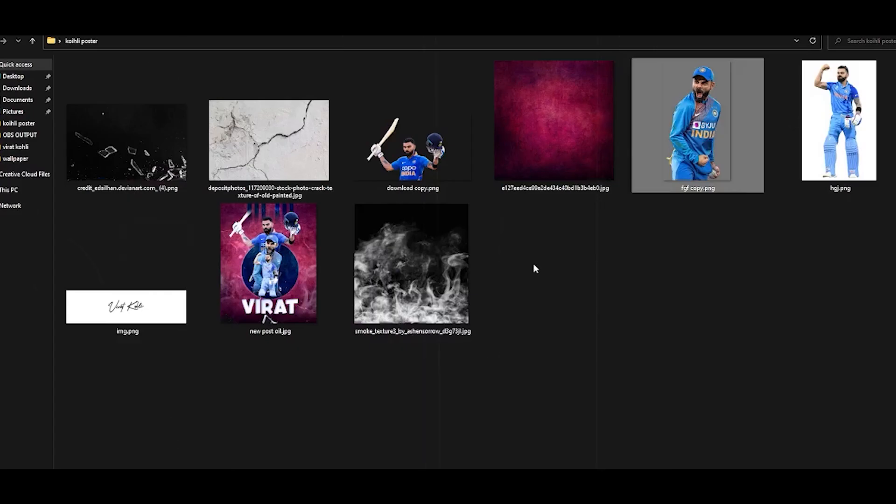
pyautogui.moveTo(829, 118); pyautogui.dragTo(280, 322)
pyautogui.hotkey('alt', 'Tab')
pyautogui.moveTo(282, 203); pyautogui.dragTo(286, 257)
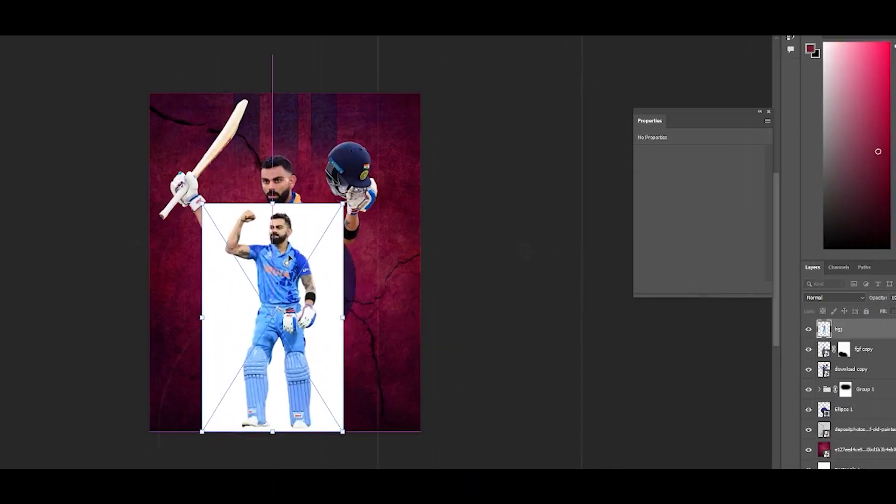
pyautogui.press('Return')
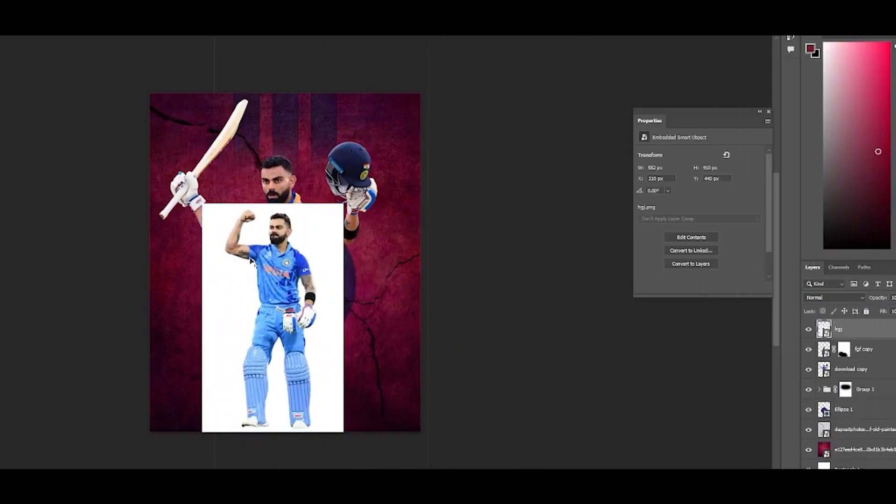
# - Select the player in the hgj image and mask out its white background
pyautogui.click(88, 2)
pyautogui.click(104, 111)
pyautogui.click(856, 483)
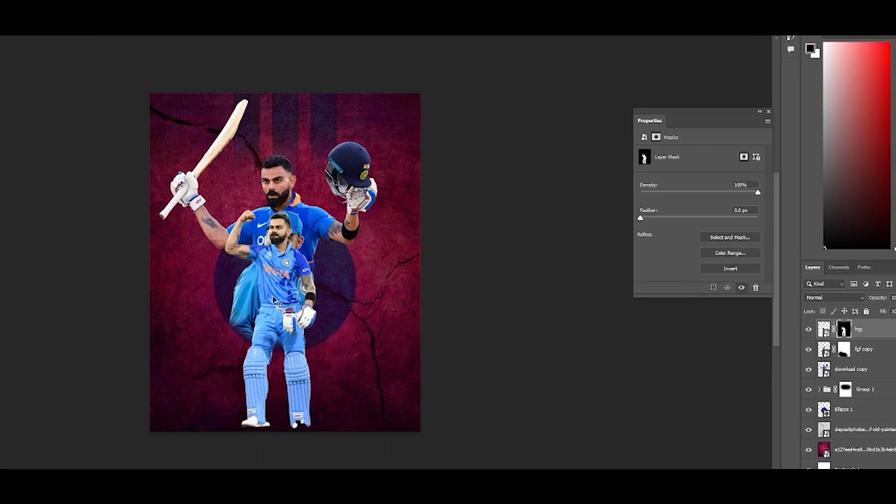
# - Enlarge the hgj player to about 629 px wide and move it down below the capped player's face
pyautogui.moveTo(278, 283); pyautogui.dragTo(287, 306)
pyautogui.hotkey('ctrl', 't')
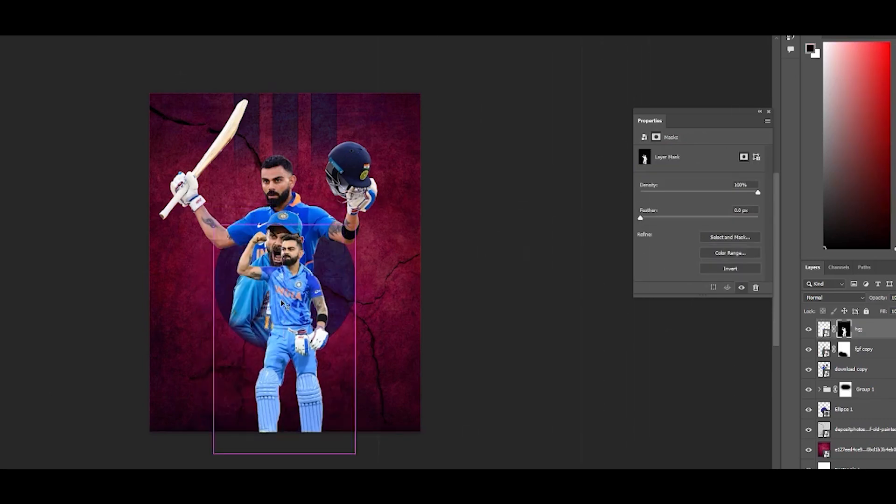
pyautogui.moveTo(284, 228); pyautogui.dragTo(267, 195)
pyautogui.moveTo(298, 266); pyautogui.dragTo(286, 329)
pyautogui.press('Return')
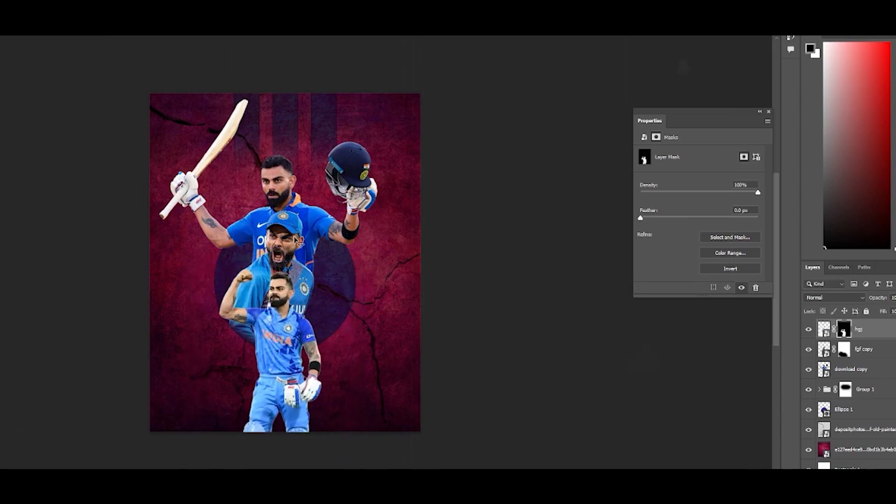
# - Select the two rear player layers and shift them together slightly right and up to the poster's top edge
pyautogui.click(282, 187)
pyautogui.keyDown('shift'); pyautogui.click(281, 228); pyautogui.keyUp('shift')
pyautogui.hotkey('ctrl', 't')
pyautogui.moveTo(281, 225); pyautogui.dragTo(292, 221)
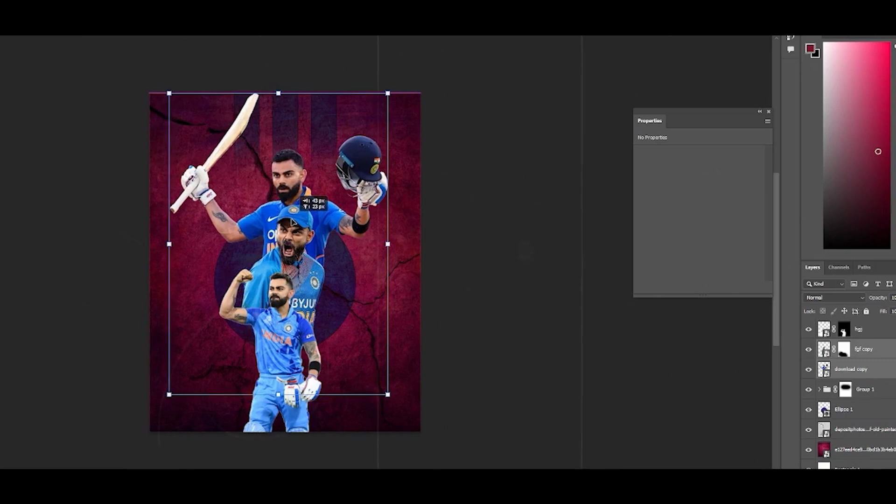
pyautogui.press('Return')
# - Move the front player slightly up and right to line it up with the players behind
pyautogui.moveTo(280, 301); pyautogui.dragTo(286, 292)
pyautogui.scroll(-2, 305, 288)
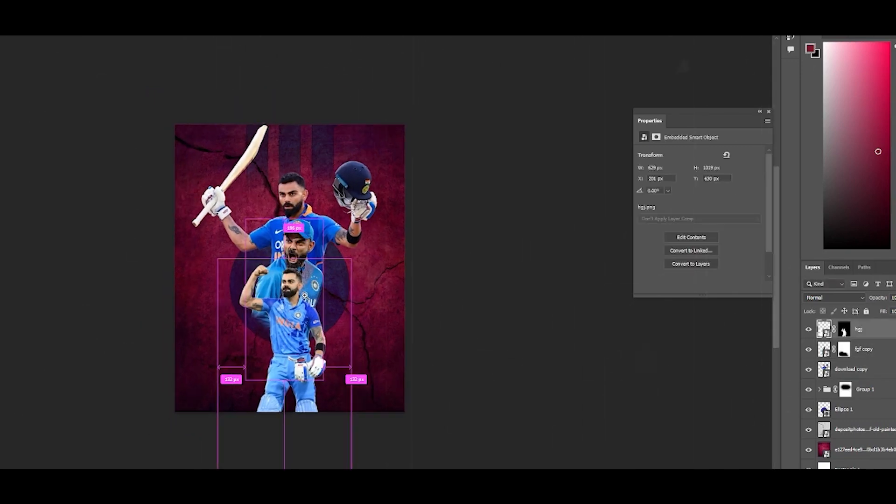
pyautogui.scroll(-1, 299, 338)
# - Paint black on the hgj layer's mask to hide the front player's lower body along the circle's bottom edge
pyautogui.click(844, 330)
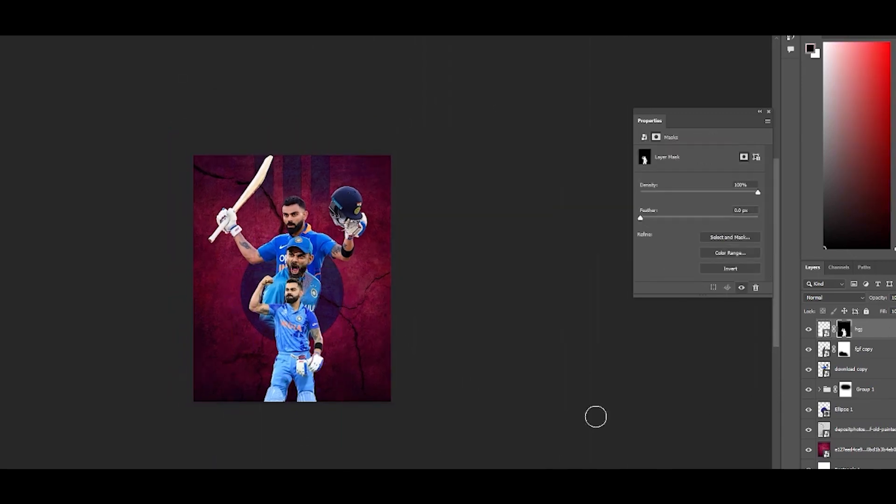
pyautogui.moveTo(350, 398)
pyautogui.mouseDown()
pyautogui.moveTo(206, 389)
pyautogui.moveTo(334, 375)
pyautogui.moveTo(262, 365)
pyautogui.moveTo(334, 361)
pyautogui.mouseUp()
pyautogui.click(303, 359)
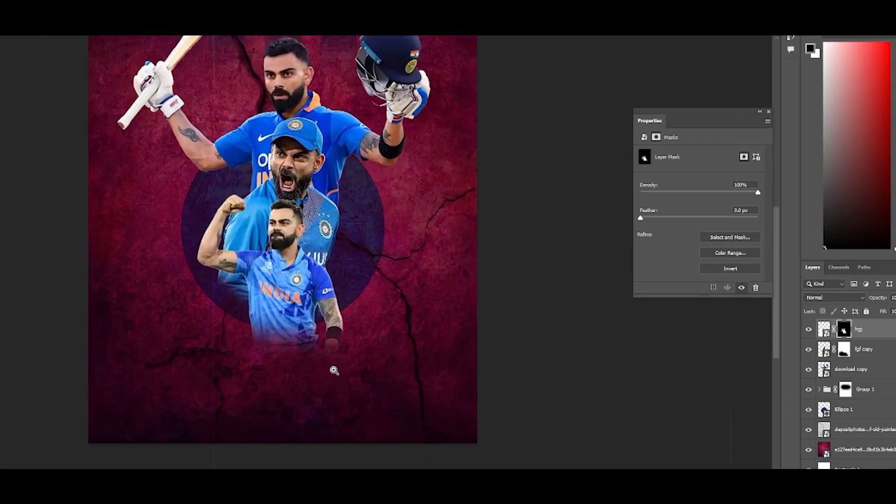
pyautogui.moveTo(242, 336); pyautogui.dragTo(315, 344)
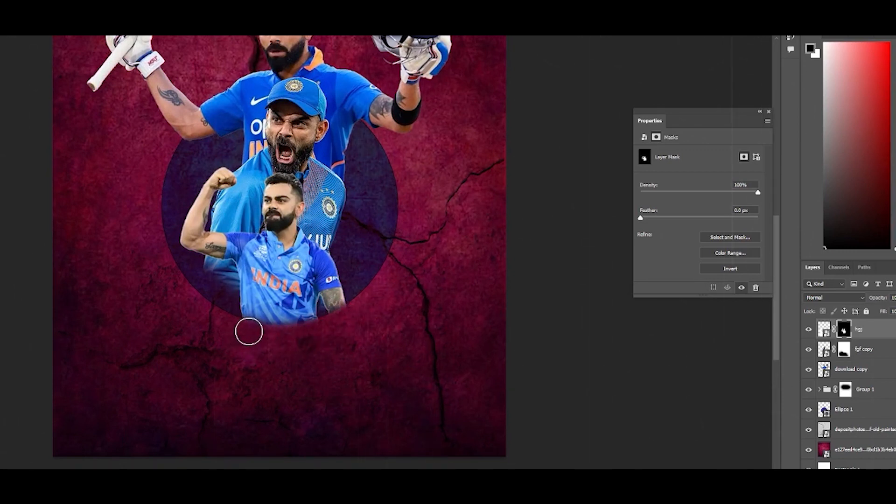
pyautogui.press(']')
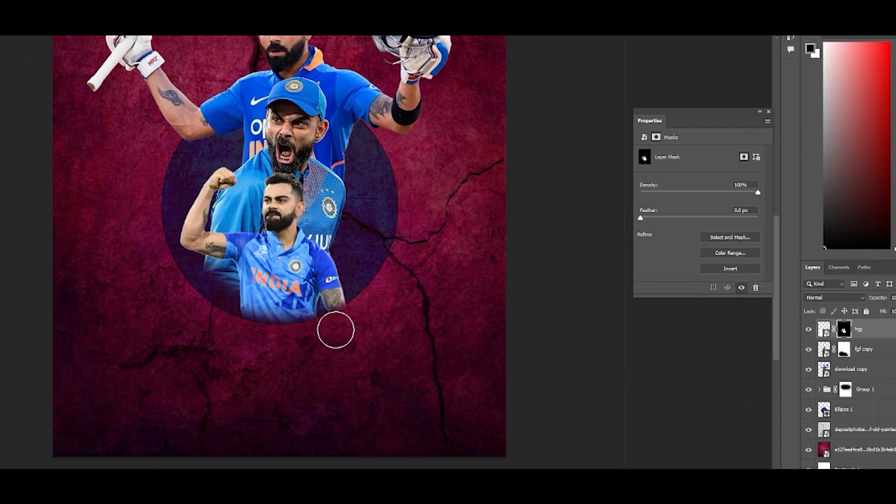
pyautogui.moveTo(318, 348)
pyautogui.mouseDown()
pyautogui.moveTo(283, 348)
pyautogui.moveTo(318, 356)
pyautogui.mouseUp()
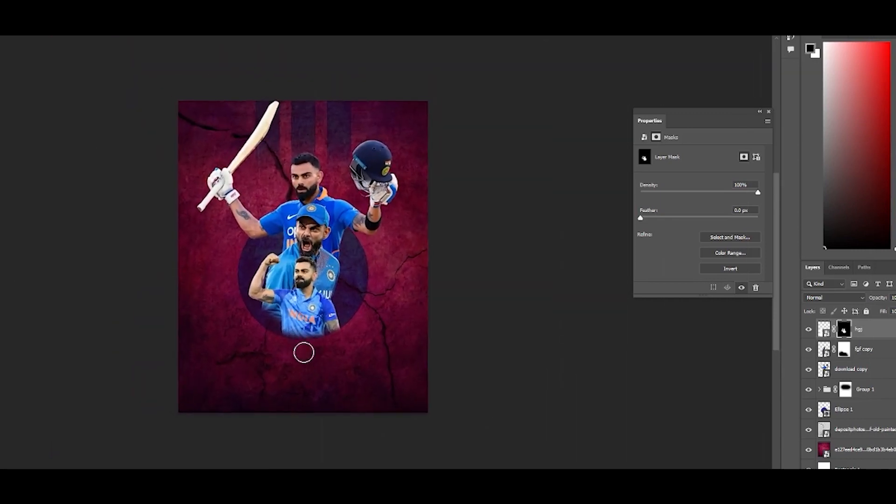
# - Refine the fgf copy layer's mask by brushing away the capped player's remains around the circle's lower edge
pyautogui.click(841, 351)
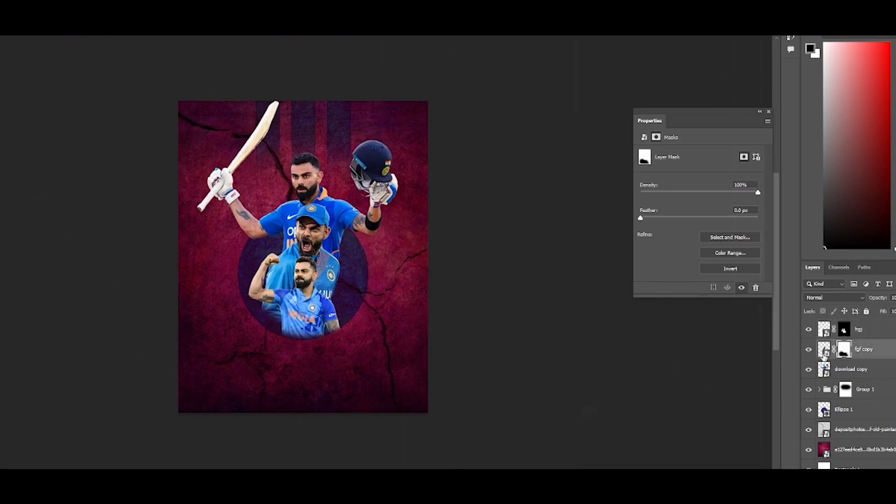
pyautogui.moveTo(264, 305)
pyautogui.mouseDown()
pyautogui.moveTo(303, 326)
pyautogui.moveTo(270, 317)
pyautogui.moveTo(315, 348)
pyautogui.mouseUp()
pyautogui.moveTo(421, 403); pyautogui.dragTo(374, 403)
pyautogui.moveTo(431, 376); pyautogui.dragTo(317, 344)
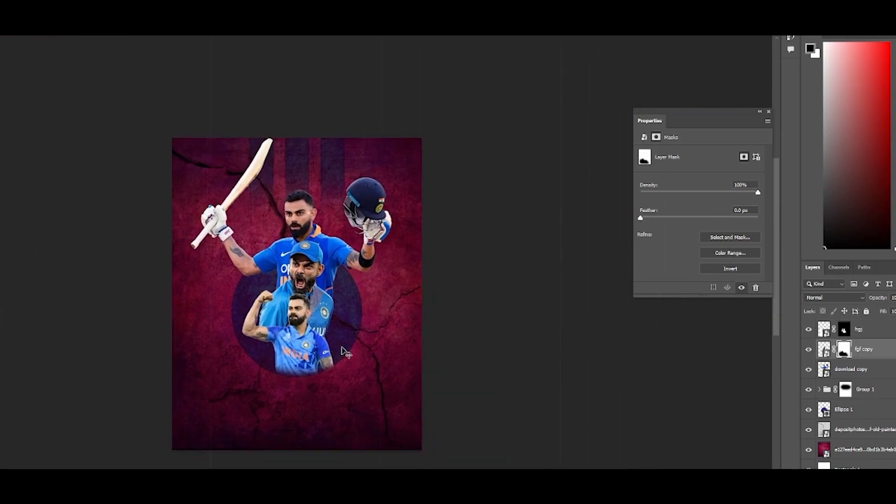
# - Place the signature image img.png at the top of the poster and set its blend mode to Divide
pyautogui.hotkey('alt', 'Tab')
pyautogui.moveTo(126, 266); pyautogui.dragTo(304, 180)
pyautogui.hotkey('alt', 'Tab')
pyautogui.moveTo(354, 308)
pyautogui.mouseDown()
pyautogui.moveTo(368, 180)
pyautogui.moveTo(380, 177)
pyautogui.mouseUp()
pyautogui.press('Return')
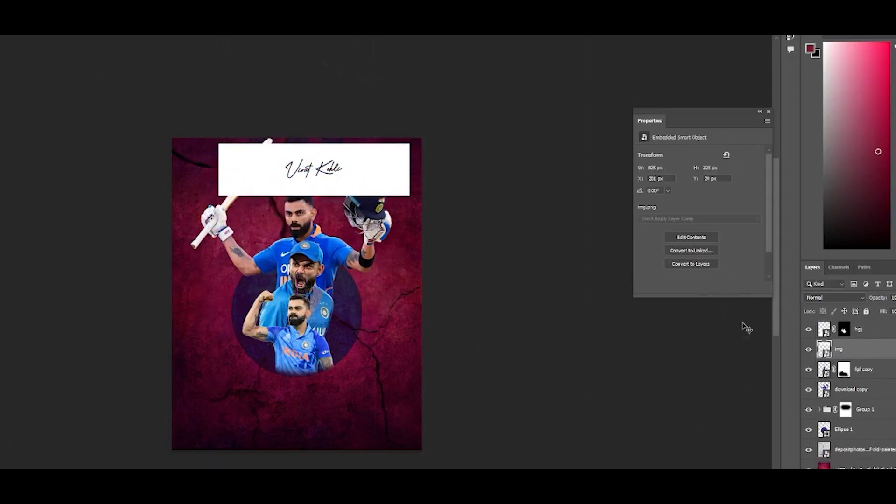
pyautogui.click(827, 298)
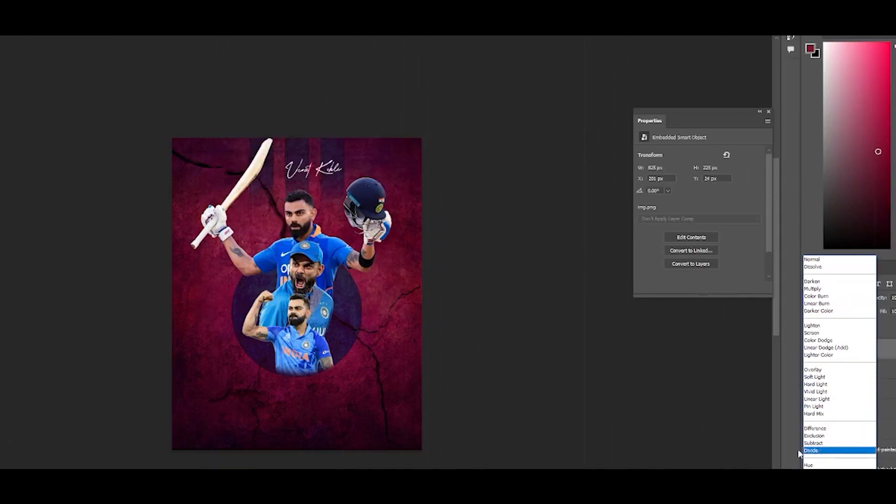
pyautogui.click(824, 452)
# - Enlarge the signature to about 926 × 253 px, centre it above the players and move its layer to the top of the stack
pyautogui.hotkey('ctrl', 't')
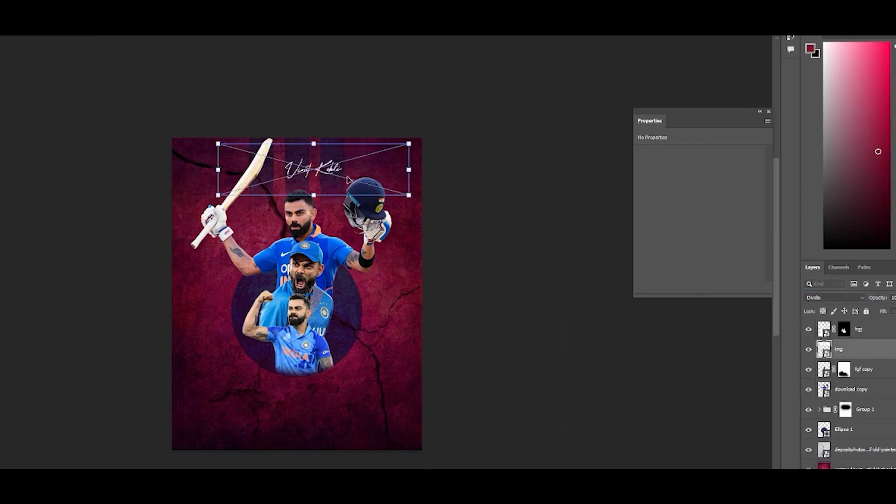
pyautogui.moveTo(410, 197); pyautogui.dragTo(433, 209)
pyautogui.moveTo(349, 168); pyautogui.dragTo(327, 168)
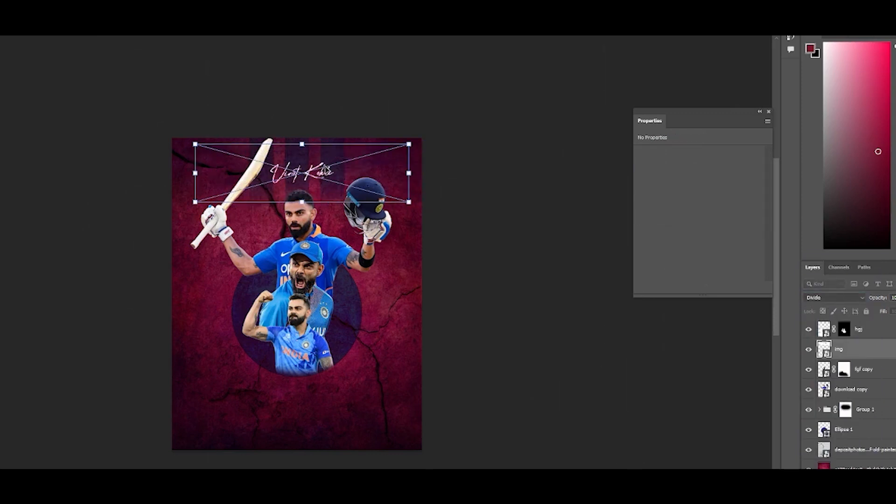
pyautogui.press('Return')
pyautogui.moveTo(869, 352); pyautogui.dragTo(870, 323)
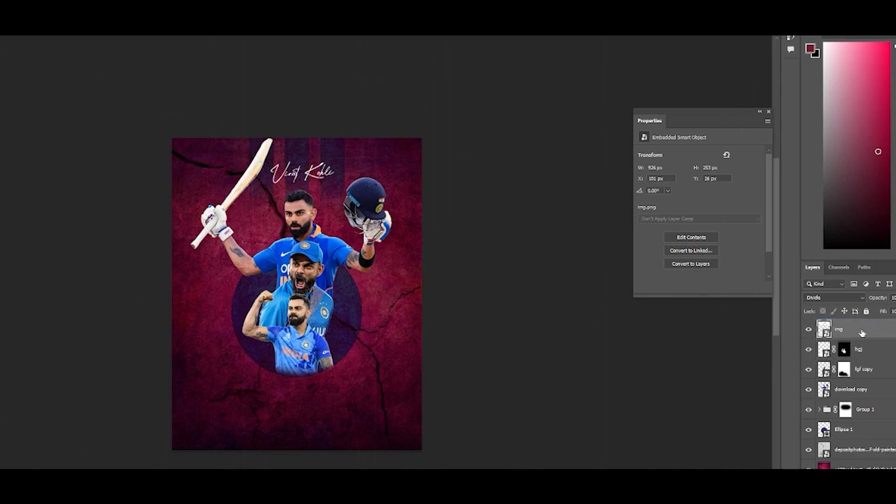
pyautogui.click(809, 330)
# - Add a white drop shadow to the circle with 25% opacity, 9 px distance, 20% spread and 24 px size
pyautogui.moveTo(335, 215); pyautogui.dragTo(349, 246)
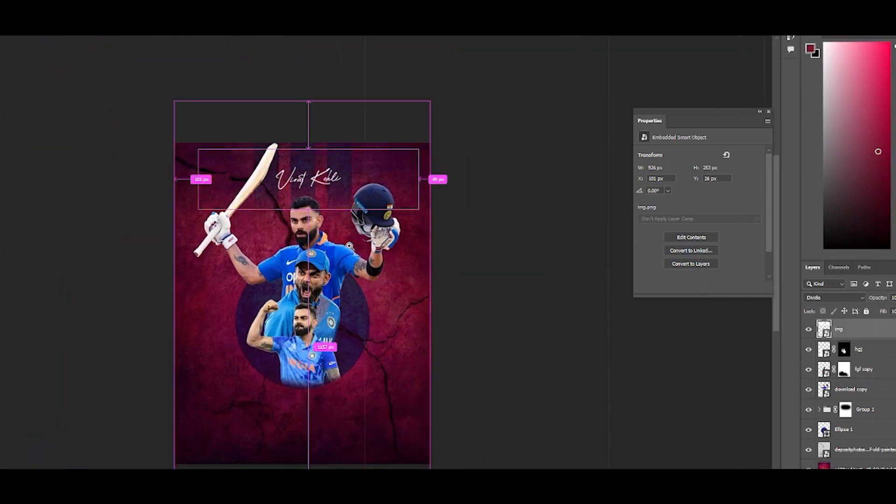
pyautogui.moveTo(382, 311); pyautogui.dragTo(391, 277)
pyautogui.click(380, 273)
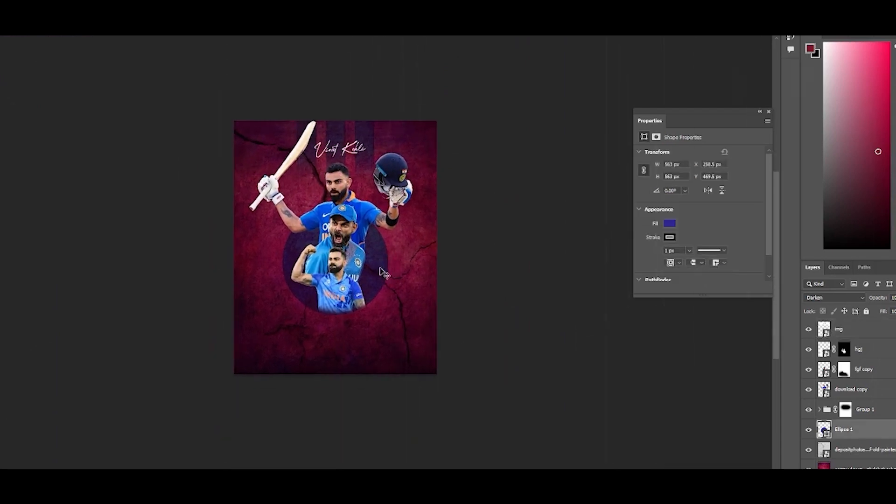
pyautogui.doubleClick(888, 436)
pyautogui.click(594, 296)
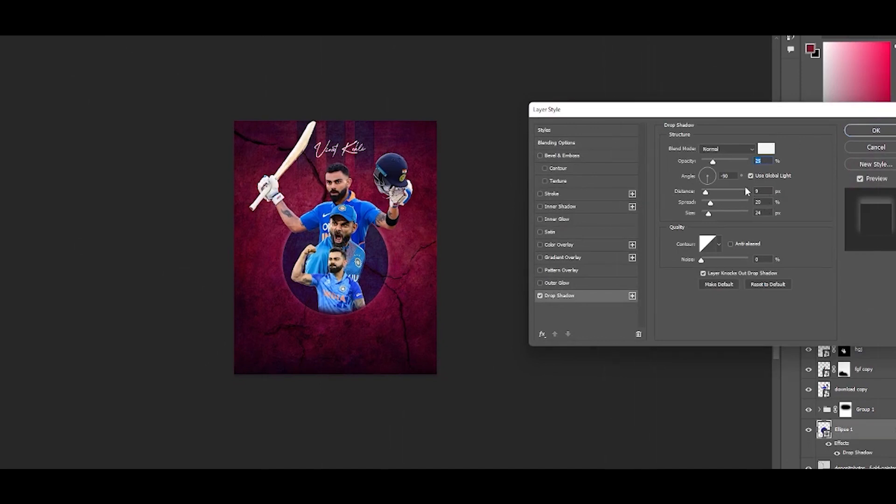
pyautogui.click(884, 134)
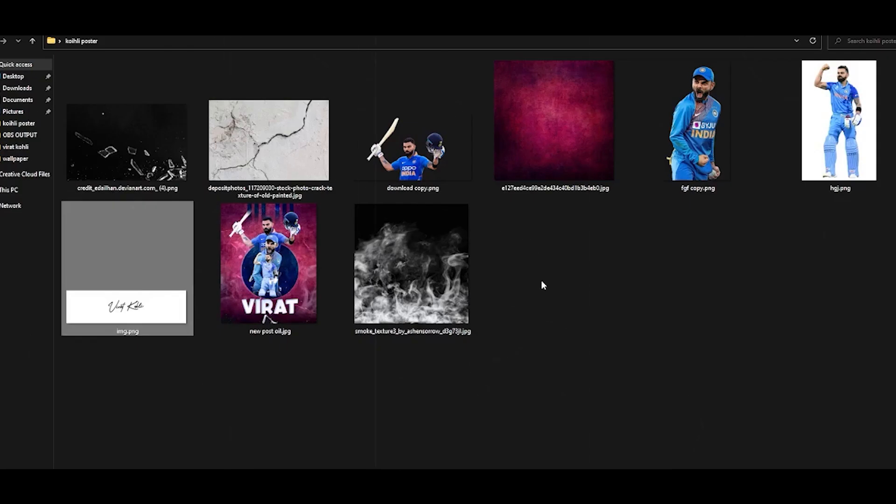
# - Place the glass shards image credit_edailhan.deviantart.com_ (4).png over the lower part of the poster, behind the players
pyautogui.moveTo(129, 168); pyautogui.dragTo(516, 224)
pyautogui.hotkey('alt', 'Tab')
pyautogui.moveTo(417, 266); pyautogui.dragTo(353, 276)
pyautogui.press('Return')
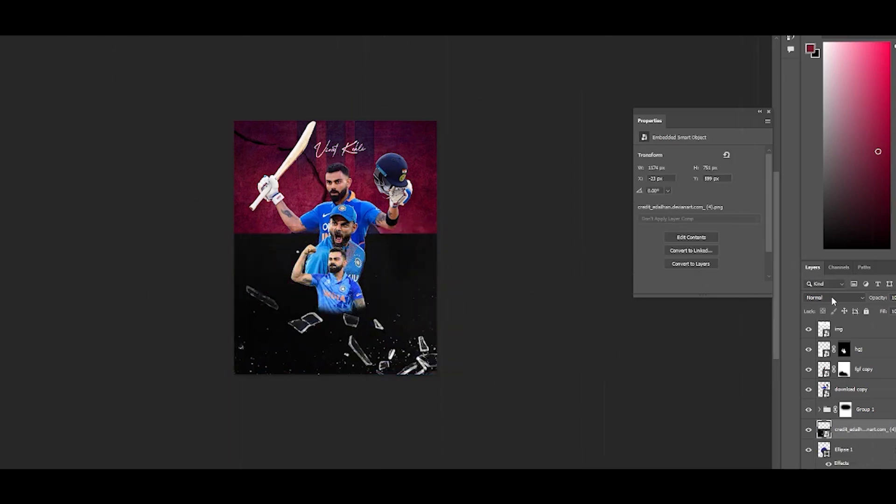
# - Set the shards layer's blend mode to Lighten and fade the shards below the circle with a layer mask
pyautogui.click(833, 298)
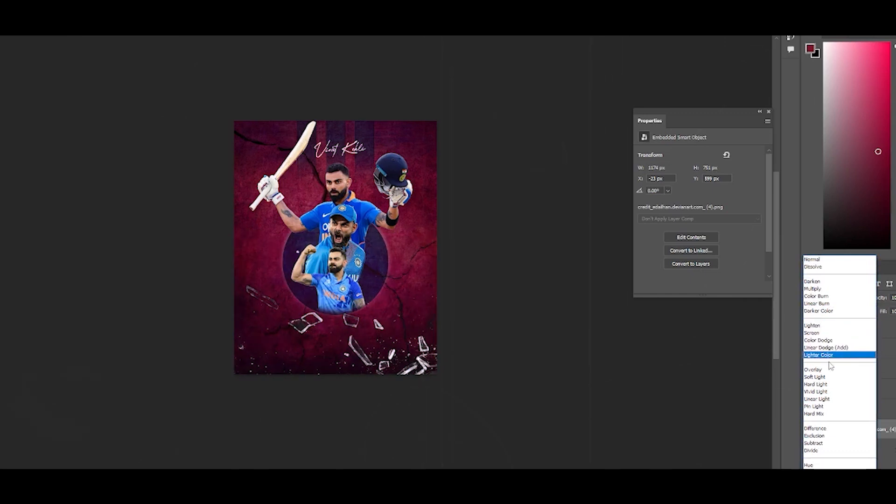
pyautogui.click(819, 325)
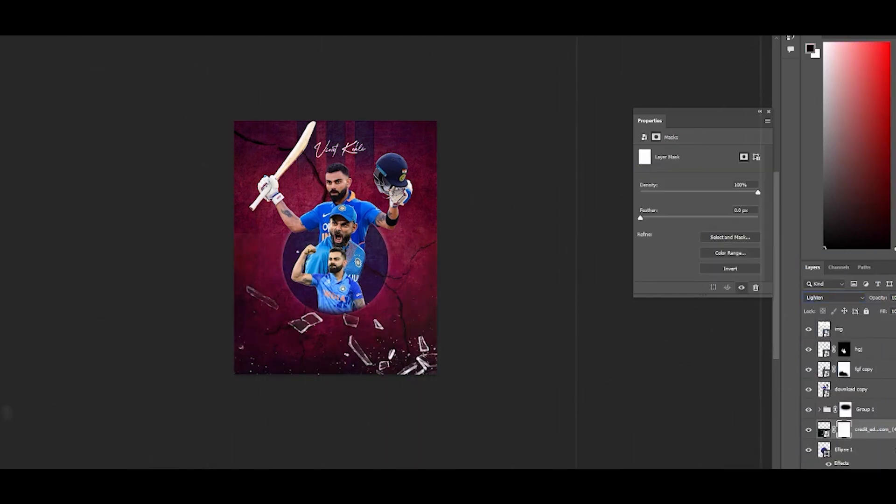
pyautogui.moveTo(333, 298)
pyautogui.mouseDown()
pyautogui.moveTo(416, 298)
pyautogui.moveTo(371, 298)
pyautogui.mouseUp()
pyautogui.moveTo(282, 372); pyautogui.dragTo(322, 336)
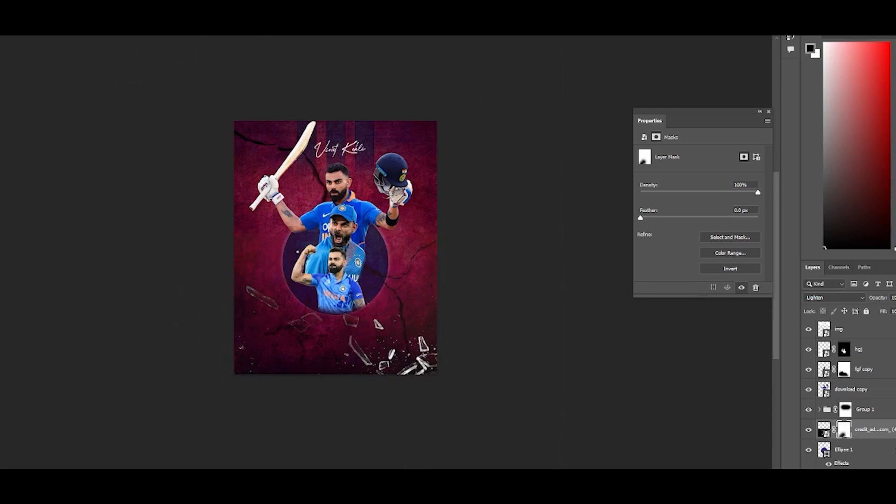
# - Mask out more of the shards near the poster's lower edge, and rotate the shards layer 90° at about 1074 × 1677 px
pyautogui.moveTo(388, 362)
pyautogui.mouseDown()
pyautogui.moveTo(421, 340)
pyautogui.moveTo(383, 359)
pyautogui.moveTo(329, 329)
pyautogui.mouseUp()
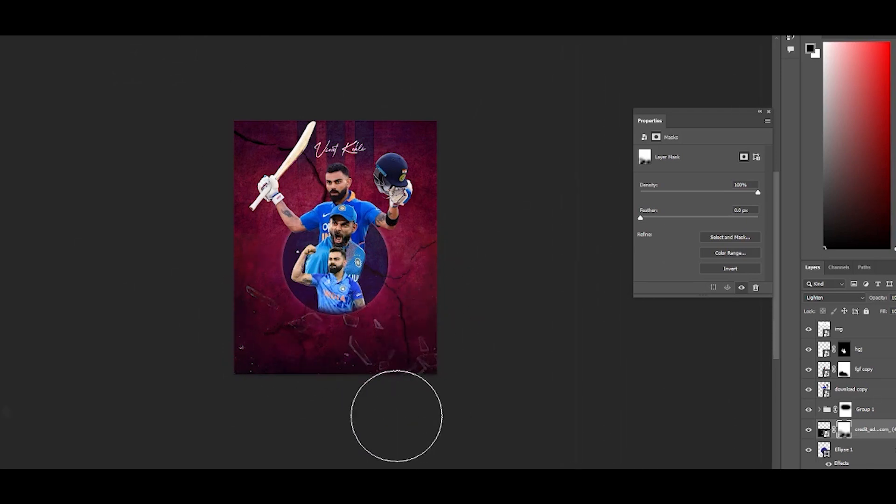
pyautogui.moveTo(358, 327); pyautogui.dragTo(359, 285)
pyautogui.hotkey('ctrl', 't')
pyautogui.moveTo(496, 341); pyautogui.dragTo(259, 459)
pyautogui.moveTo(271, 249); pyautogui.dragTo(239, 248)
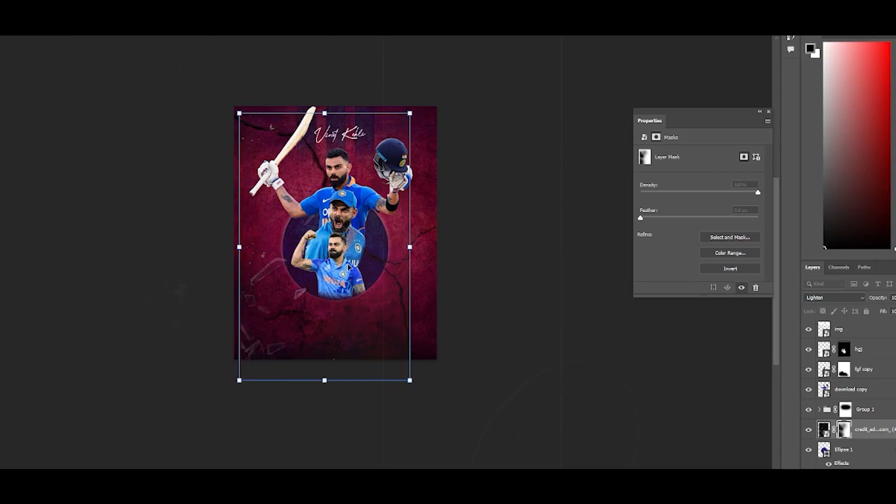
pyautogui.moveTo(349, 268); pyautogui.dragTo(335, 223)
pyautogui.moveTo(397, 199); pyautogui.dragTo(427, 200)
pyautogui.moveTo(360, 229); pyautogui.dragTo(374, 318)
pyautogui.press('Return')
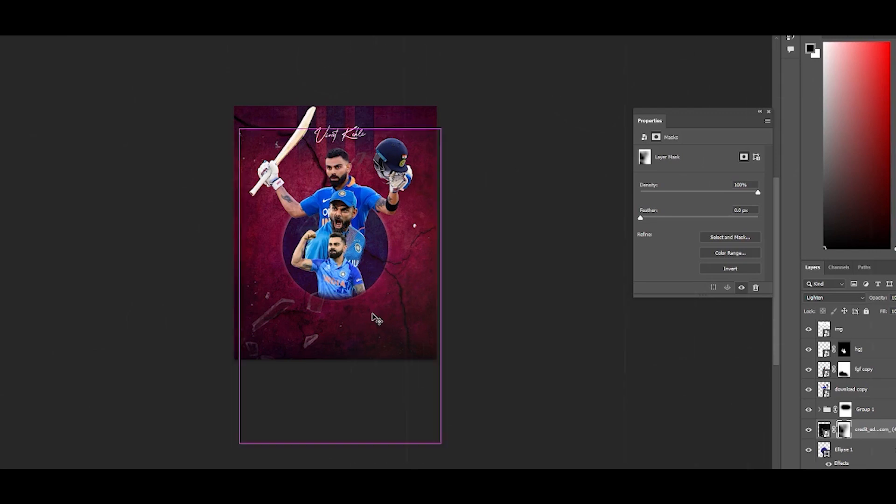
pyautogui.moveTo(375, 315); pyautogui.dragTo(382, 318)
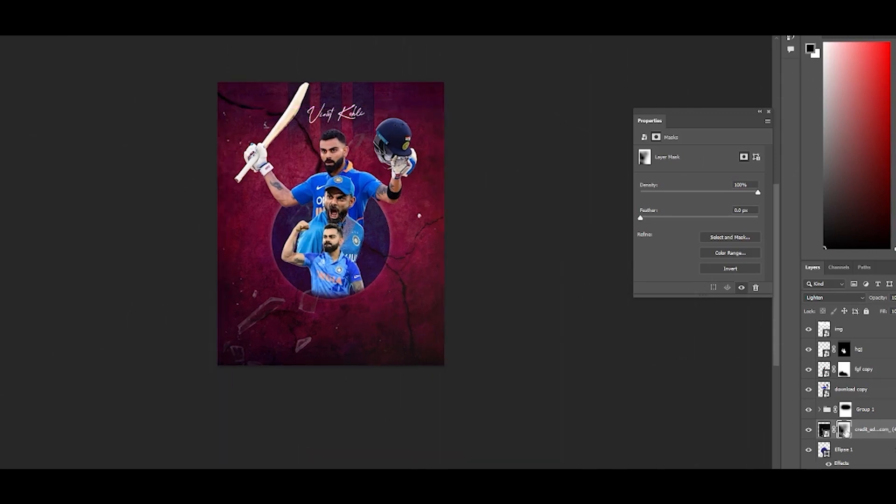
# - Reduce the shards layer's opacity to 72% and fade the shards further around the players with its layer mask
pyautogui.click(825, 430)
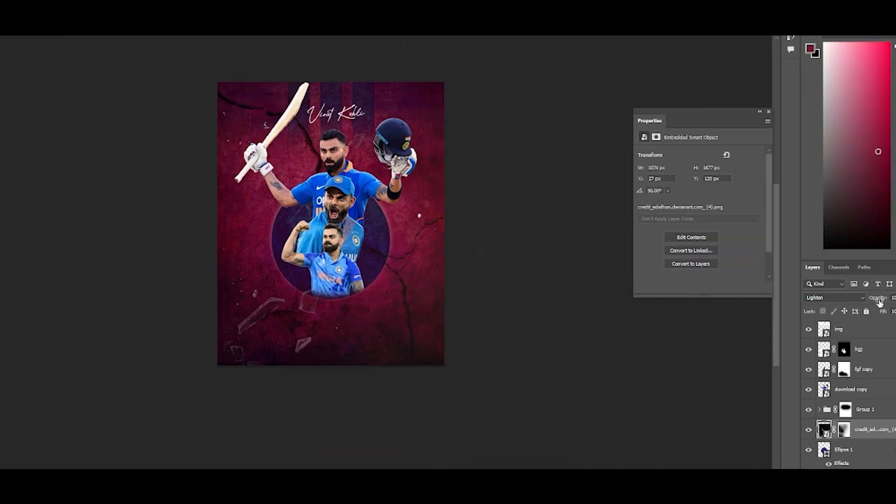
pyautogui.click(843, 430)
pyautogui.moveTo(344, 199); pyautogui.dragTo(344, 157)
pyautogui.press('v')
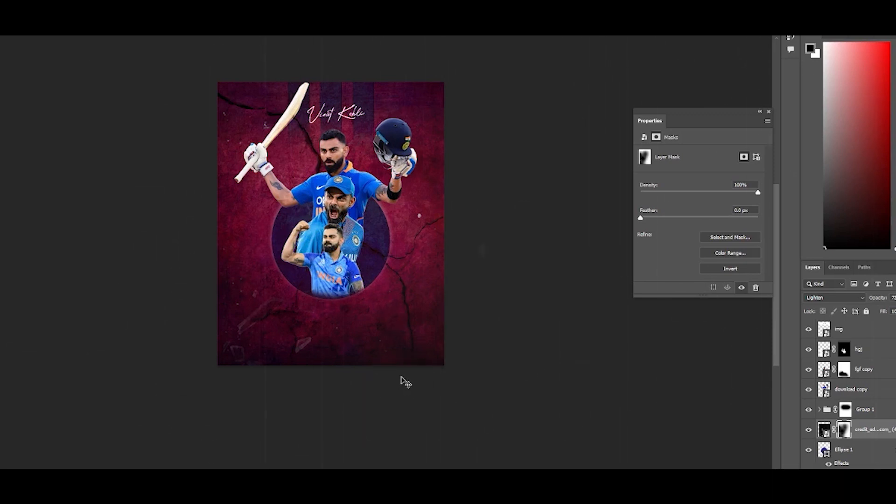
# - Adjust the download copy layer in Camera Raw: temperature -14, tint +8, exposure +0.15, contrast -24, highlights -12, shadows +12, texture +20, clarity +18, dehaze -8, vibrance -4
pyautogui.click(336, 157)
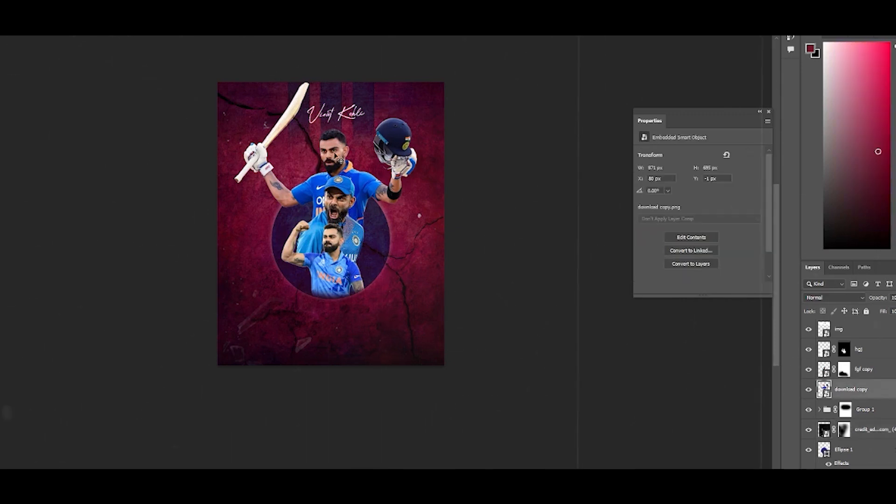
pyautogui.click(109, 16)
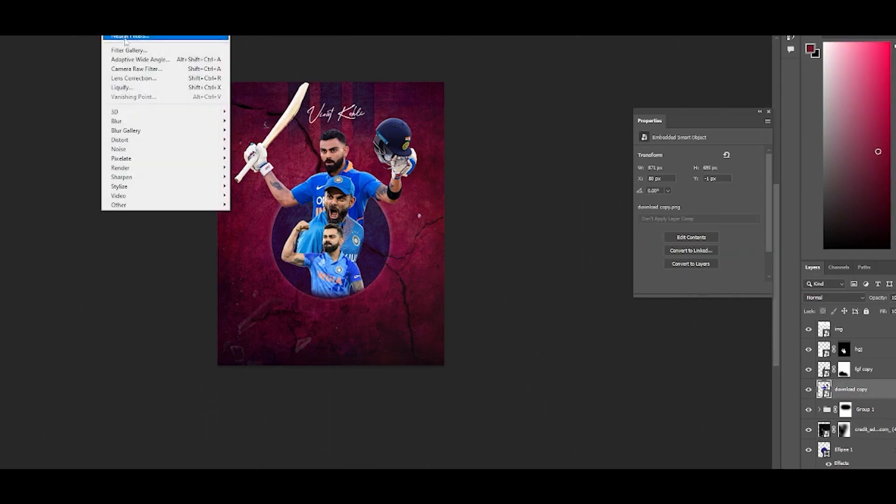
pyautogui.click(132, 68)
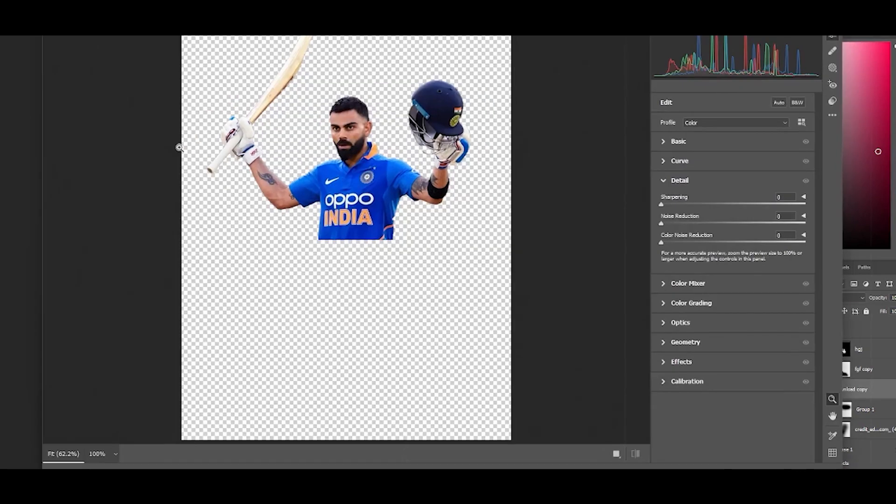
pyautogui.click(691, 147)
pyautogui.moveTo(736, 183)
pyautogui.mouseDown()
pyautogui.moveTo(726, 183)
pyautogui.moveTo(739, 195)
pyautogui.mouseUp()
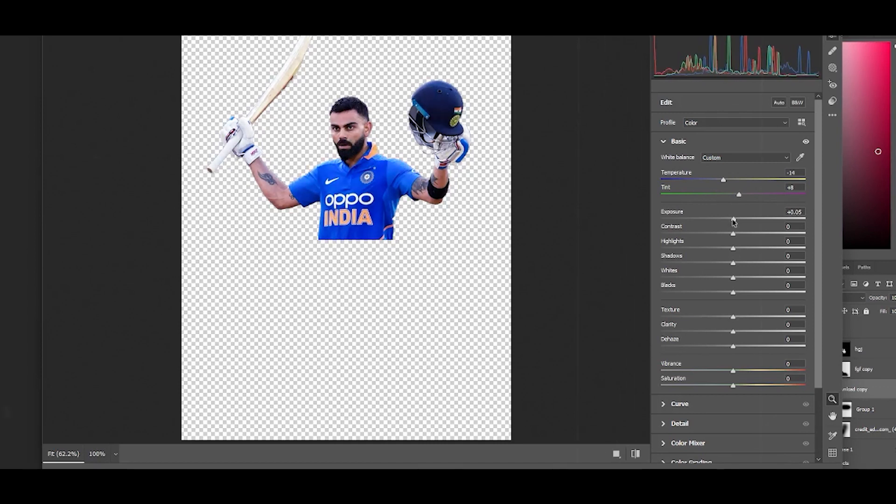
pyautogui.moveTo(734, 219); pyautogui.dragTo(743, 264)
pyautogui.moveTo(733, 318); pyautogui.dragTo(730, 372)
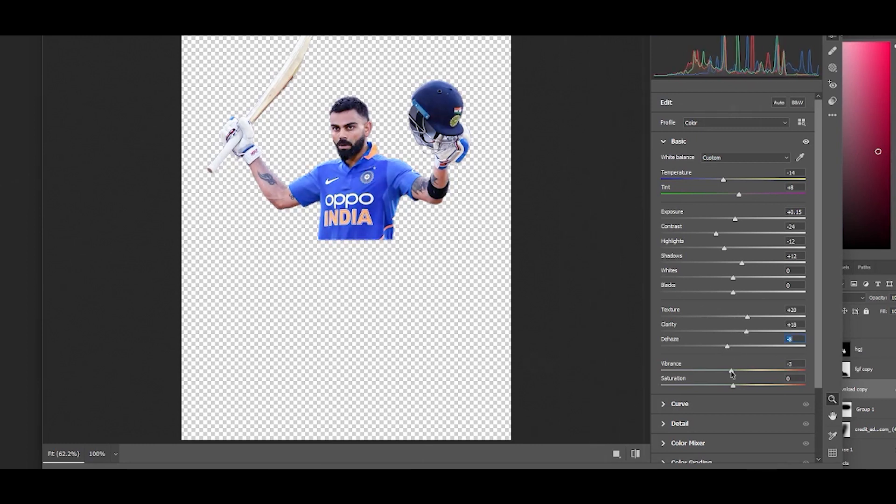
# - Set sharpening to 21, noise reduction to 25 and color noise reduction to 19, and apply the Camera Raw filter
pyautogui.click(712, 419)
pyautogui.click(681, 204)
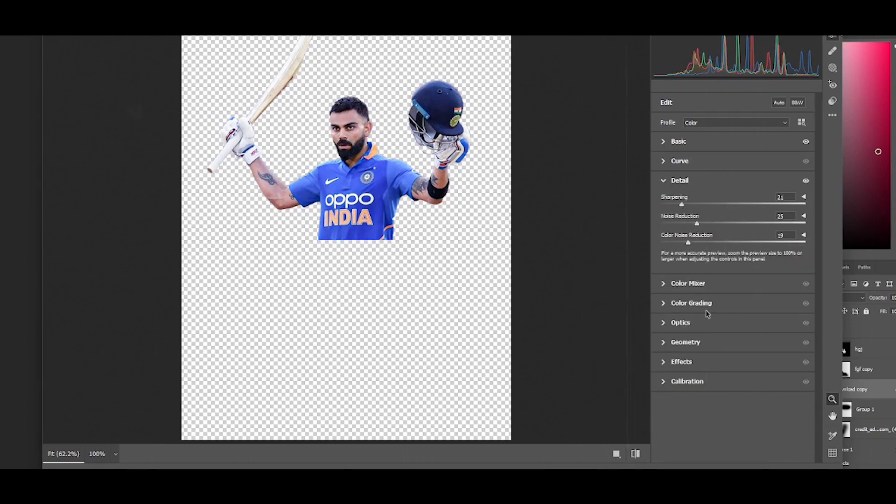
pyautogui.click(792, 466)
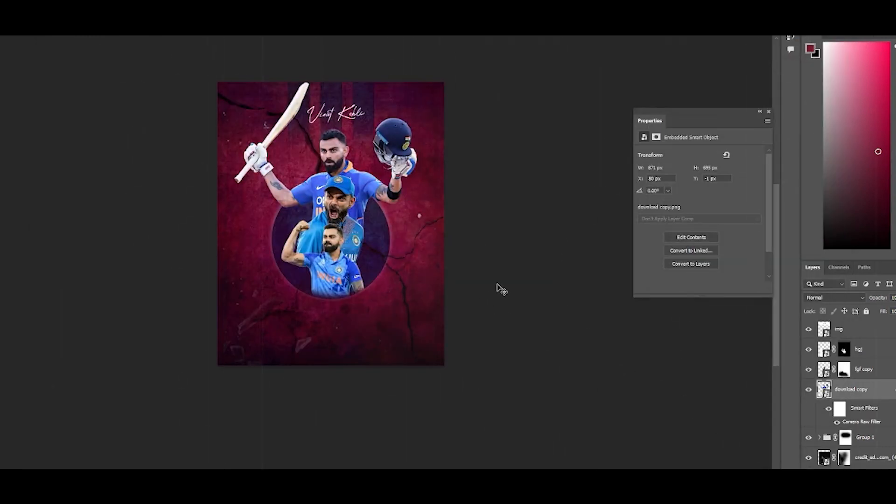
# - Apply the previous Camera Raw settings to the player wearing the cap on the fgf copy layer
pyautogui.click(336, 216)
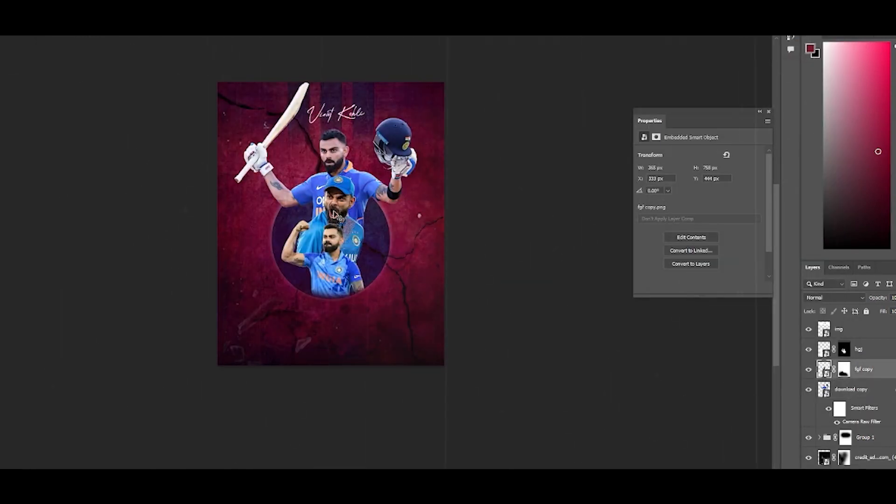
pyautogui.click(111, 2)
pyautogui.click(129, 12)
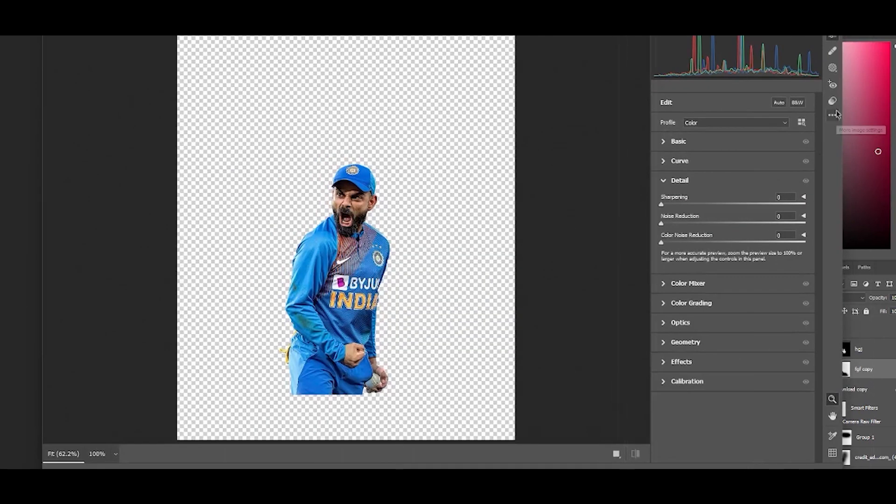
pyautogui.click(833, 115)
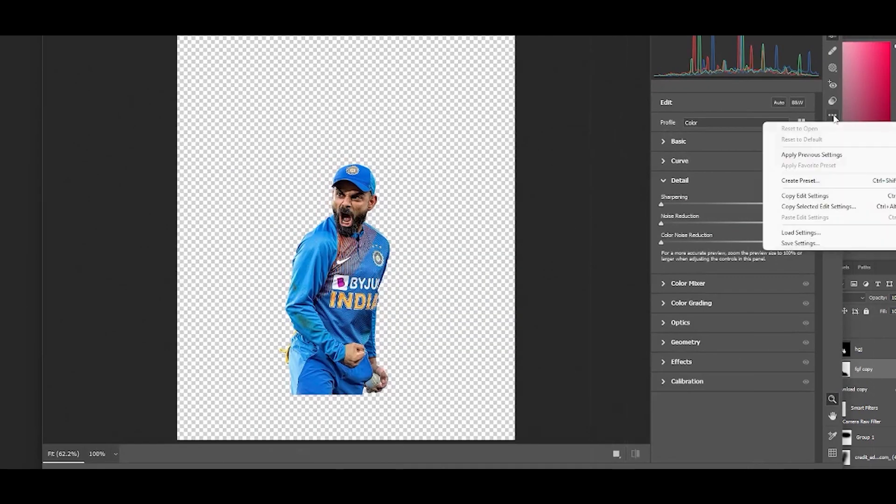
pyautogui.click(832, 157)
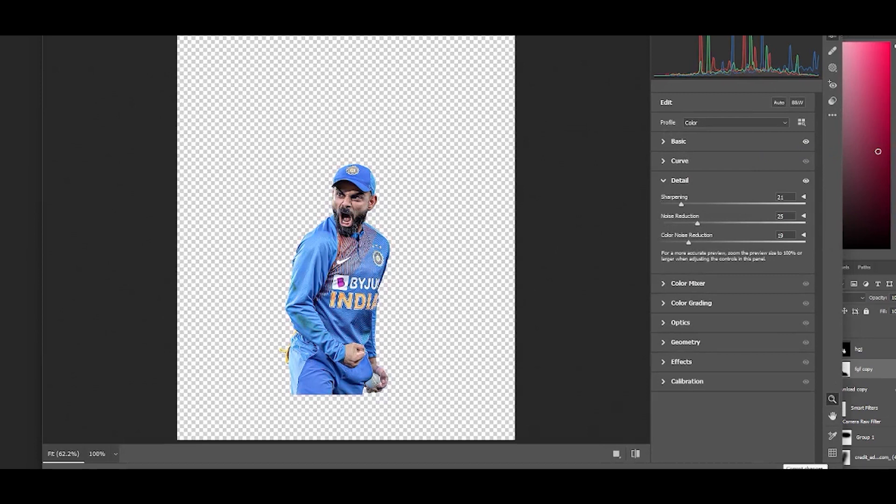
pyautogui.click(801, 465)
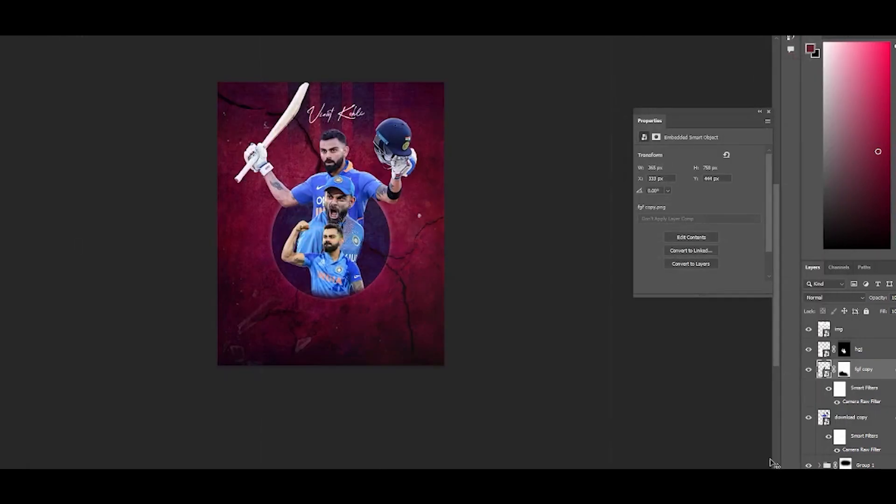
# - Apply the previous Camera Raw settings to the front player on the hgj layer, with exposure set to -0.55
pyautogui.click(356, 280)
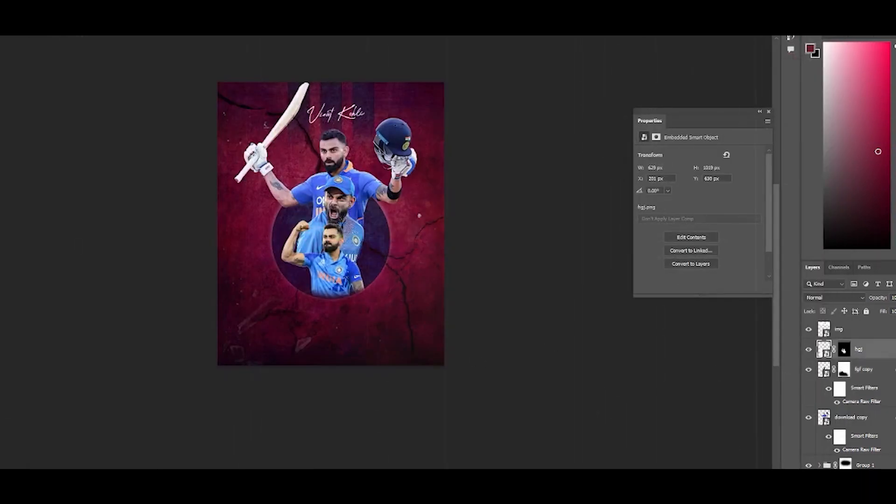
pyautogui.hotkey('ctrl', 'shift', 'a')
pyautogui.click(832, 115)
pyautogui.click(838, 156)
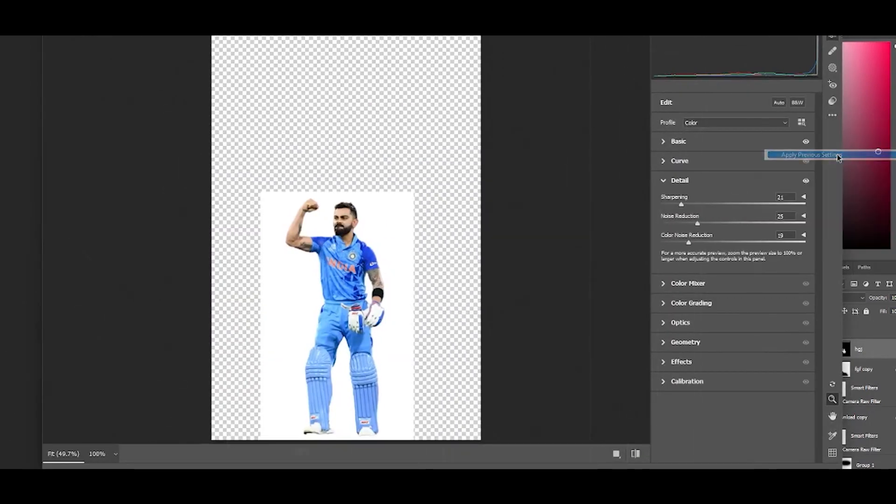
pyautogui.click(703, 145)
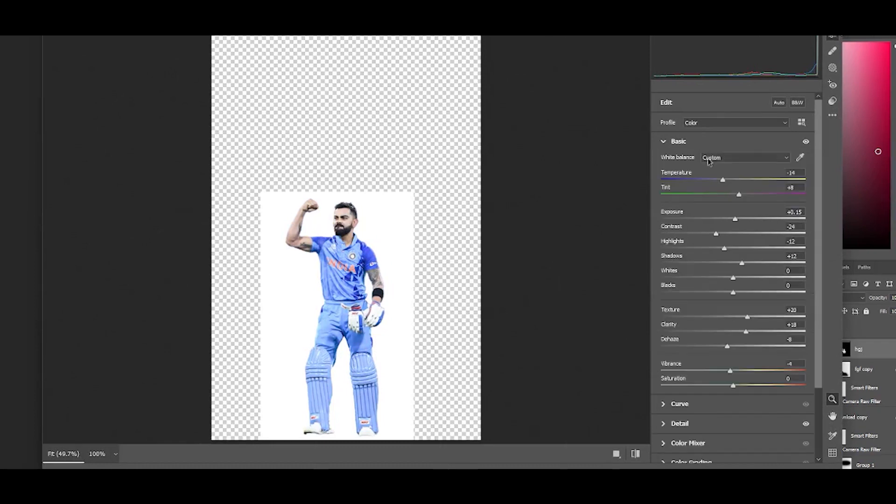
pyautogui.moveTo(738, 217); pyautogui.dragTo(727, 218)
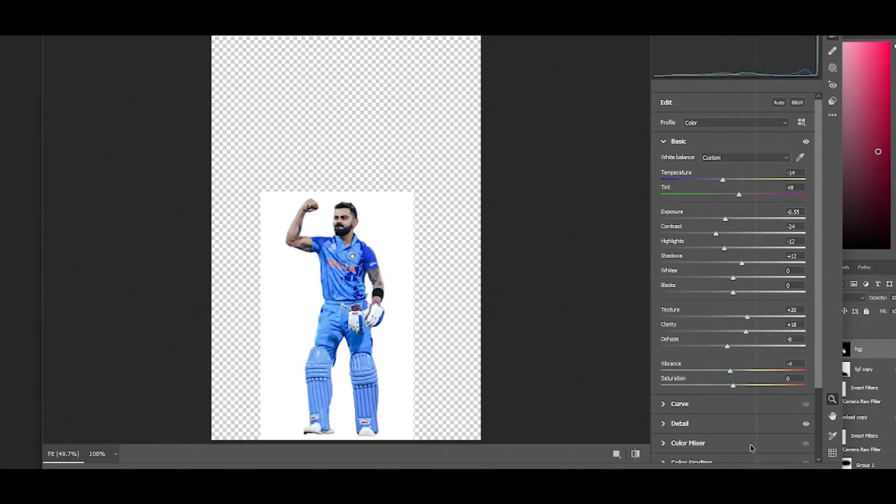
pyautogui.click(779, 466)
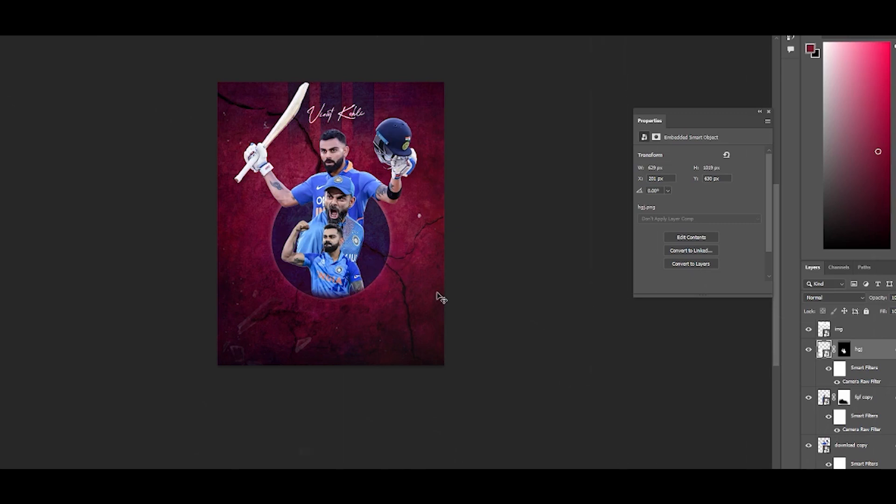
# - Stamp all visible layers into a new merged layer and place it at the top of the layer stack
pyautogui.hotkey('ctrl', 'shift', 'alt', 'e')
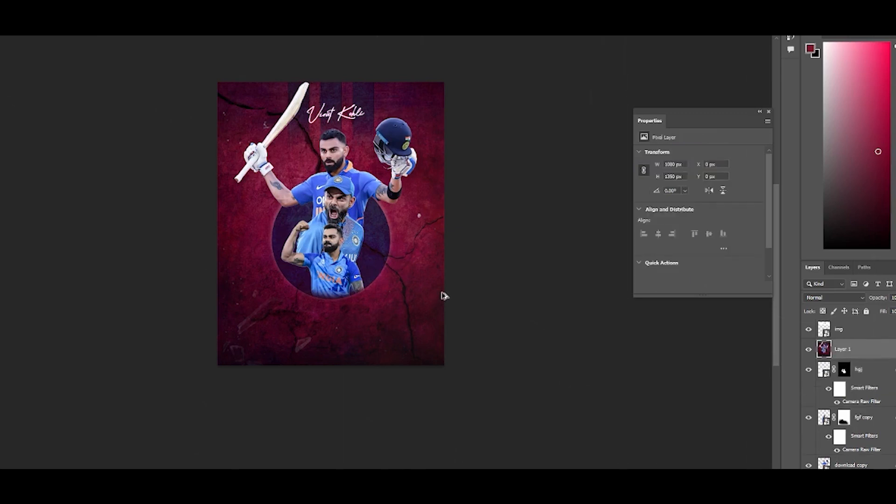
pyautogui.moveTo(852, 353); pyautogui.dragTo(855, 332)
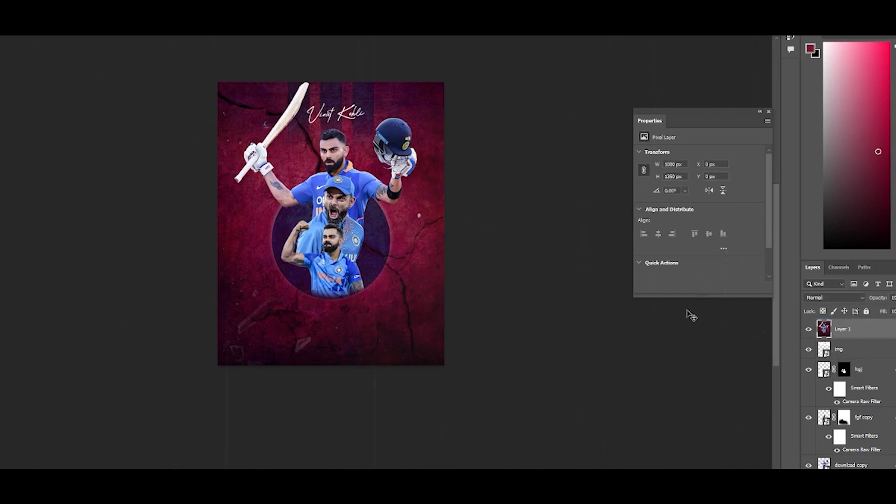
# - Adjust the merged layer in Camera Raw: temperature -3, tint +5, exposure +0.15, contrast -24, highlights -24, shadows +18, texture +14, clarity +11, vibrance -7, saturation +1
pyautogui.click(110, 1)
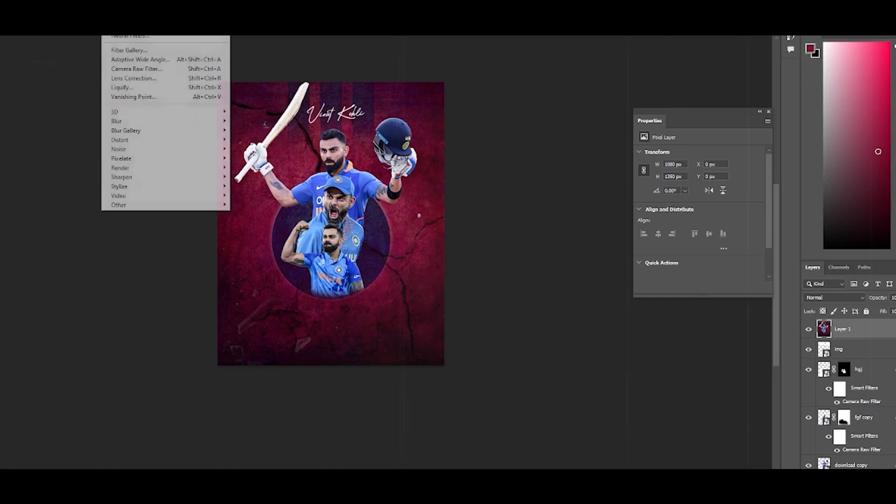
pyautogui.click(146, 70)
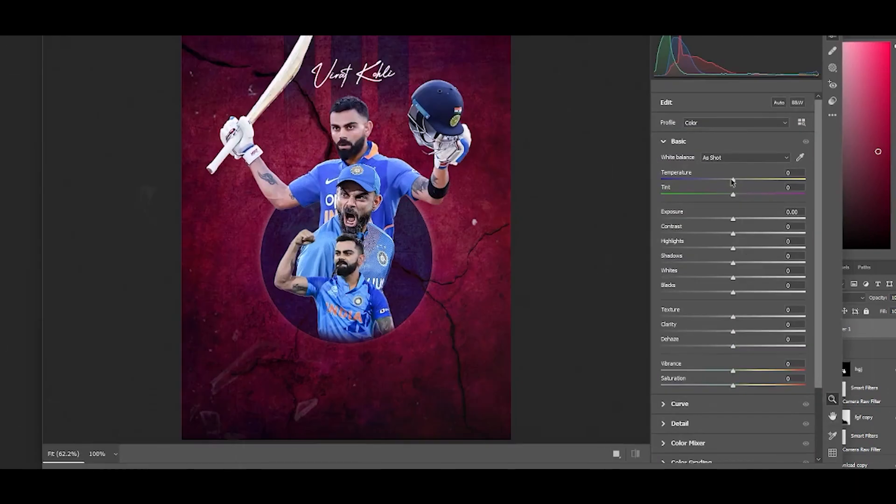
pyautogui.moveTo(733, 182); pyautogui.dragTo(732, 183)
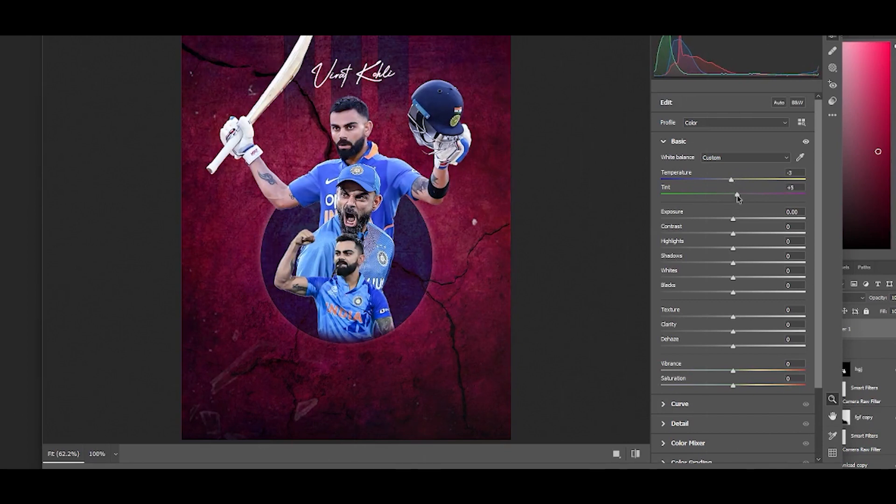
pyautogui.moveTo(733, 219); pyautogui.dragTo(745, 262)
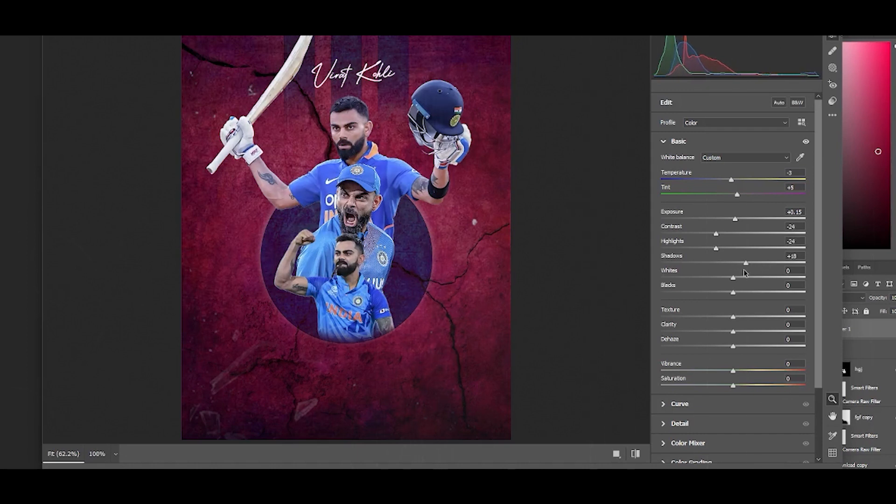
pyautogui.moveTo(734, 319)
pyautogui.mouseDown()
pyautogui.moveTo(744, 320)
pyautogui.moveTo(741, 331)
pyautogui.mouseUp()
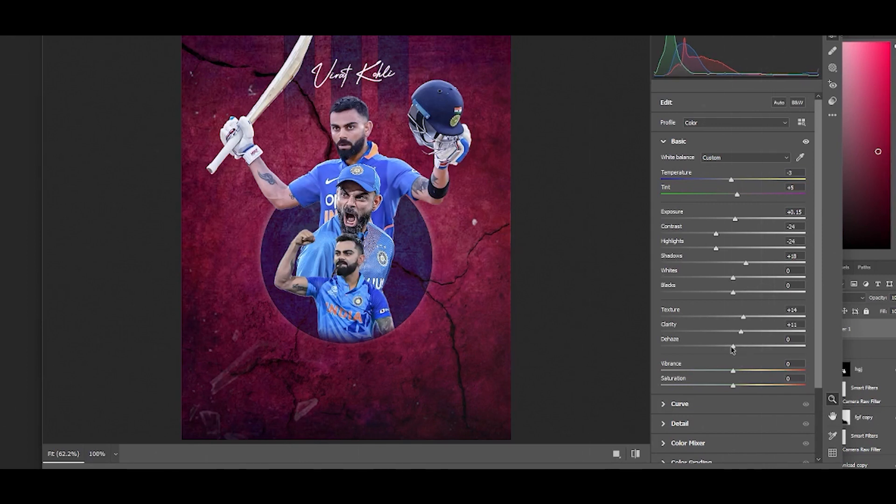
pyautogui.moveTo(733, 371); pyautogui.dragTo(731, 369)
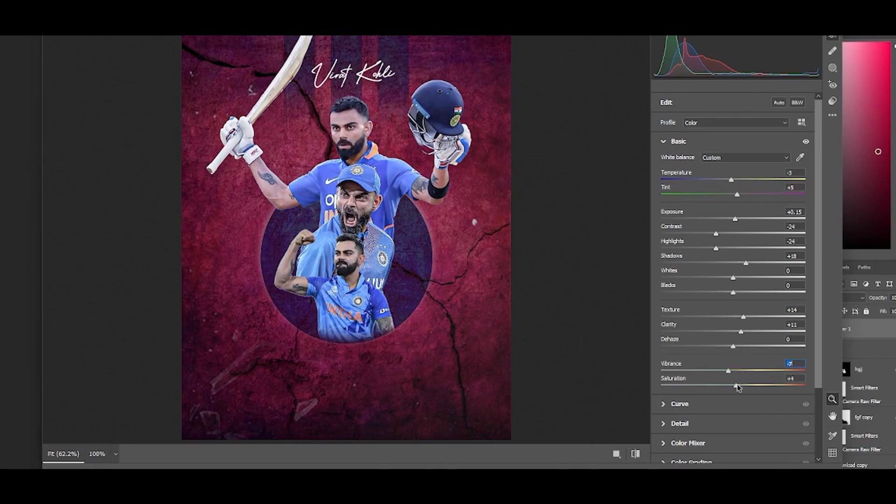
pyautogui.moveTo(734, 387); pyautogui.dragTo(735, 390)
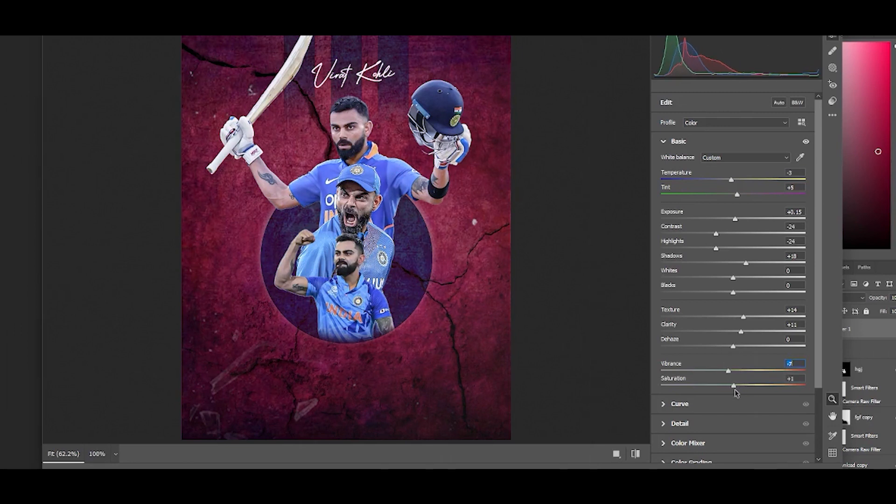
# - Set the merged layer's sharpening to 13, noise reduction to 16 and color noise reduction to 19, and apply the filter
pyautogui.click(734, 423)
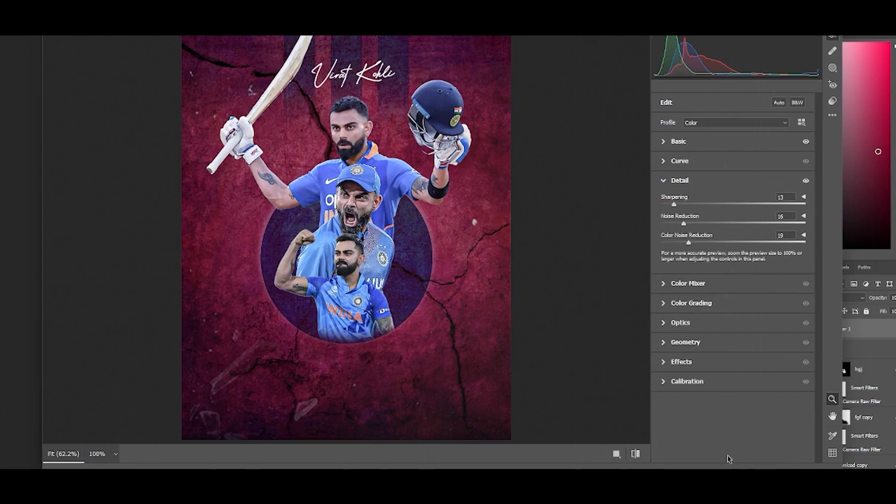
pyautogui.click(779, 469)
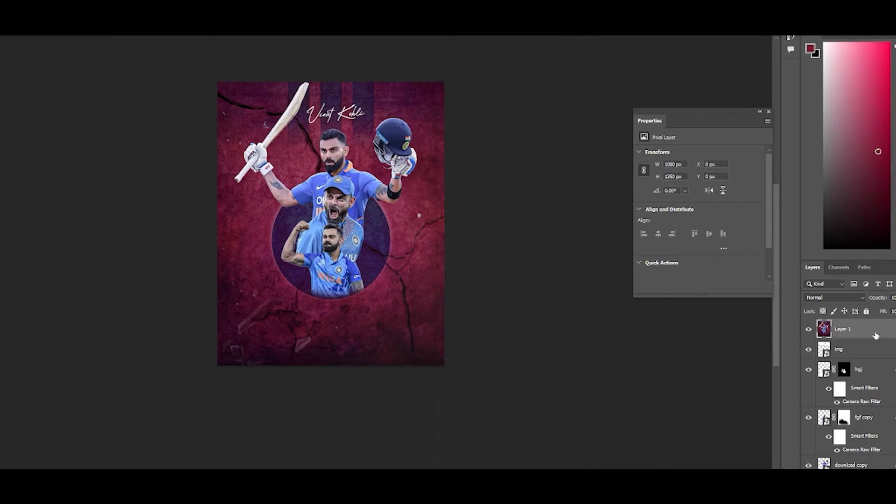
pyautogui.scroll(3, 351, 165)
pyautogui.scroll(-2, 353, 166)
pyautogui.moveTo(357, 165); pyautogui.dragTo(371, 184)
pyautogui.scroll(-3, 392, 201)
pyautogui.scroll(1, 388, 202)
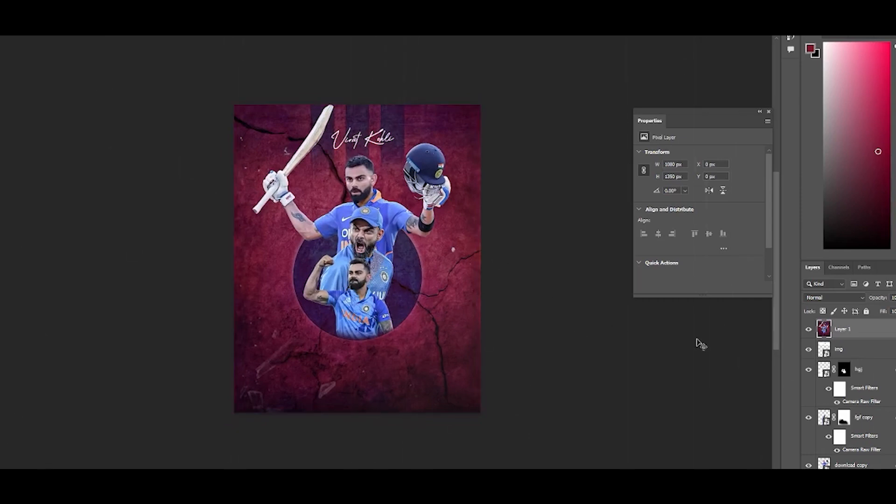
# - Duplicate the merged layer and rename the copy as oil paint
pyautogui.hotkey('ctrl', 'j')
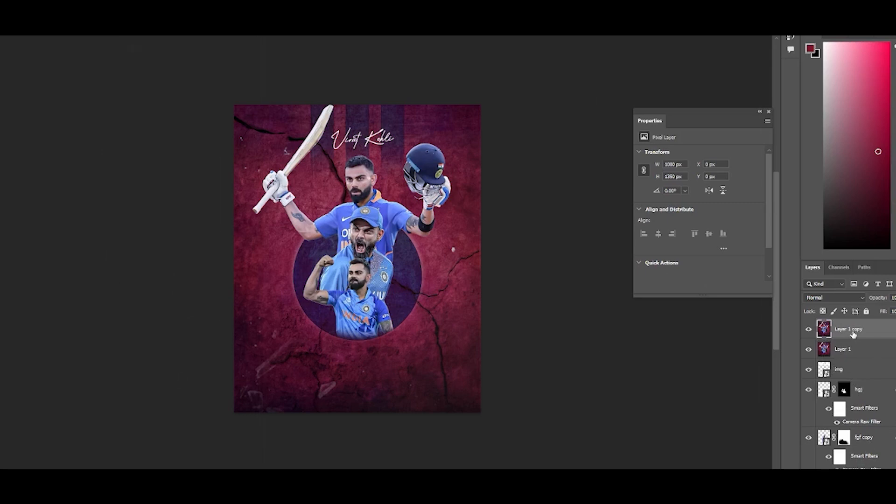
pyautogui.write('e')
pyautogui.write('il paint')
# - Apply the Oil Paint filter to the oil paint layer, keeping its current brush and lighting settings
pyautogui.click(110, 1)
pyautogui.moveTo(164, 186)
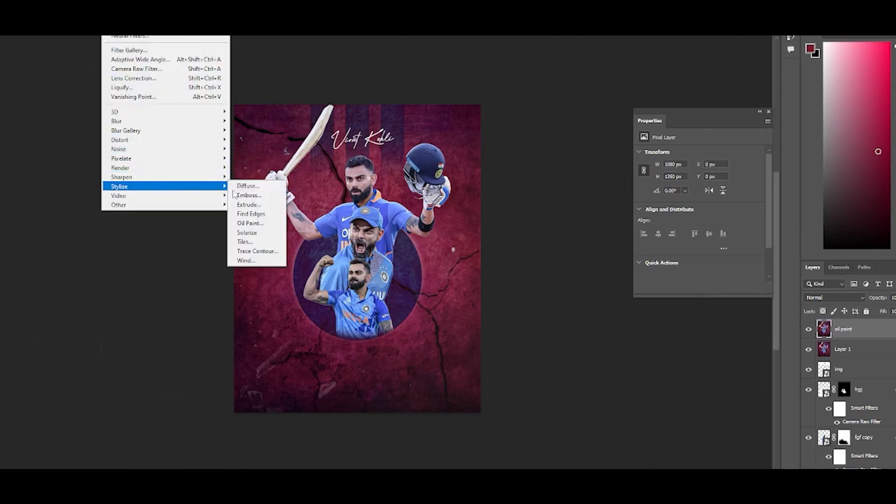
pyautogui.click(250, 223)
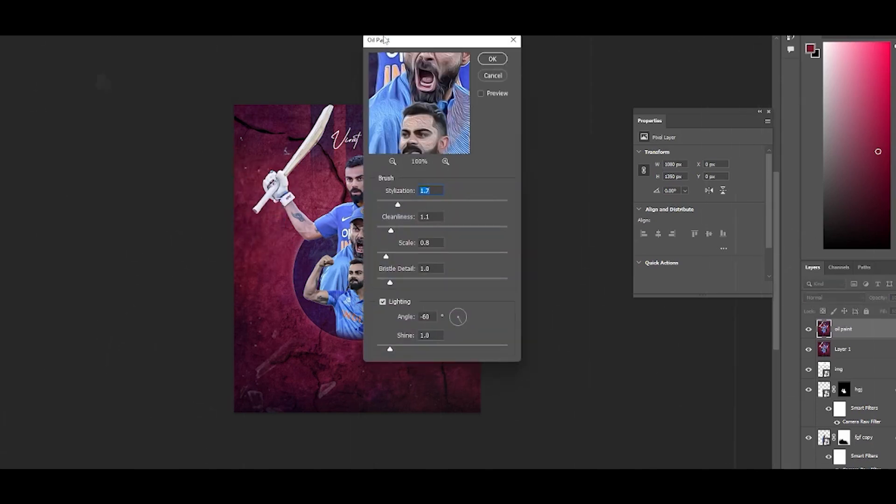
pyautogui.moveTo(384, 40); pyautogui.dragTo(590, 92)
pyautogui.click(599, 216)
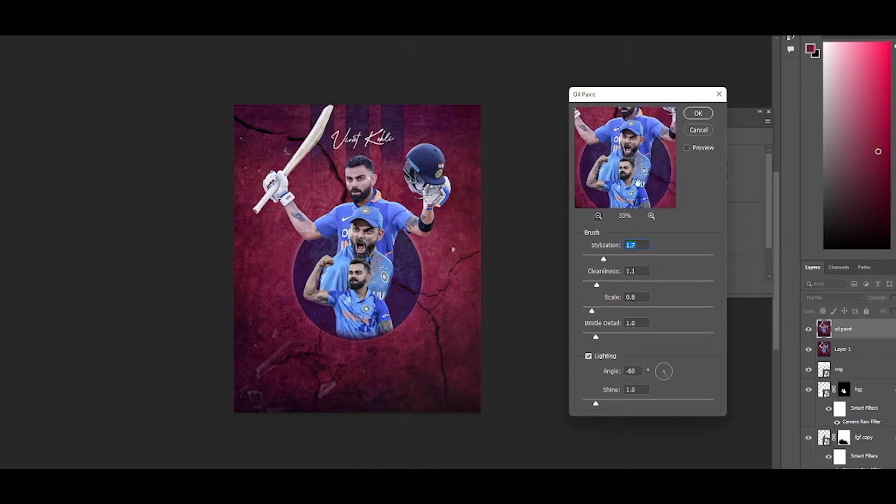
pyautogui.click(697, 115)
# - Add the text TARAASHA GRAPHICS across the lower part of the poster, just above its bottom edge
pyautogui.moveTo(393, 242); pyautogui.dragTo(418, 248)
pyautogui.hotkey('ctrl', '0')
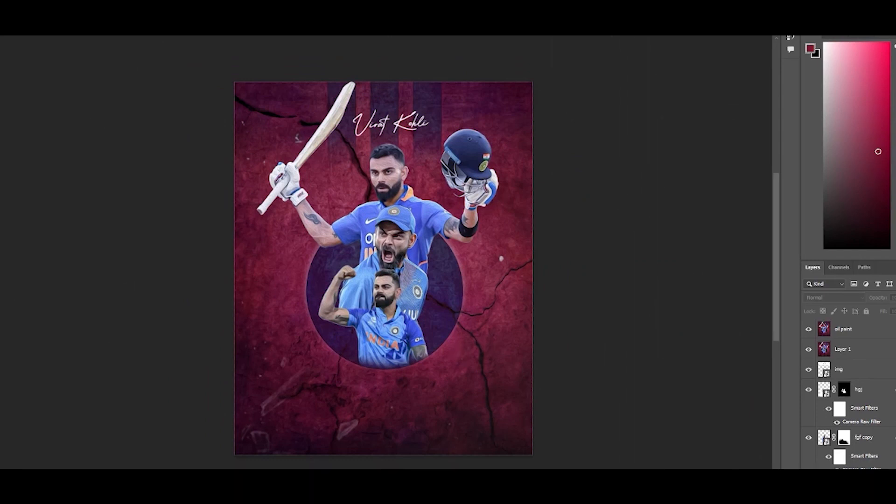
pyautogui.moveTo(270, 391); pyautogui.dragTo(509, 436)
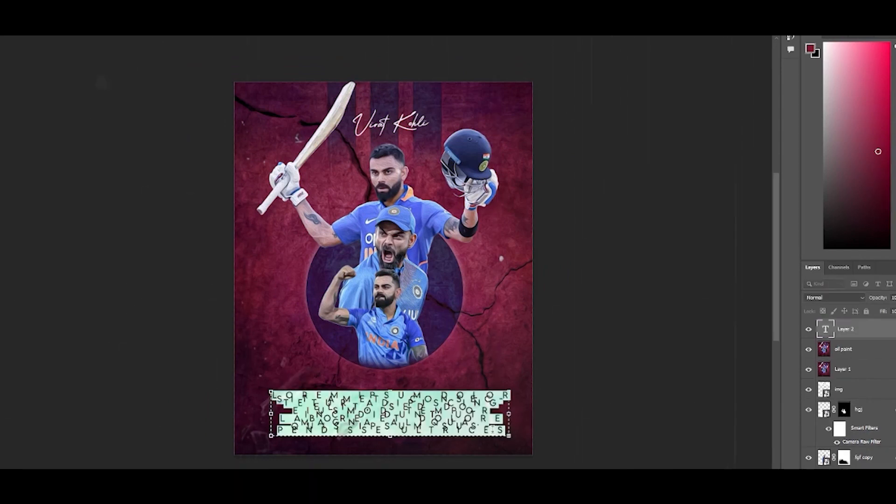
pyautogui.write('TARAASHA GRAPHICS')
pyautogui.moveTo(397, 395); pyautogui.dragTo(399, 424)
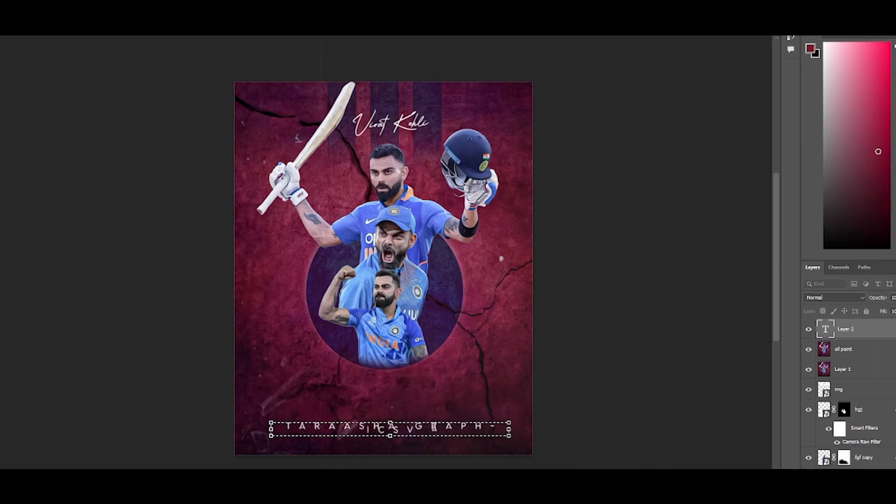
pyautogui.hotkey('ctrl', 'Return')
# - Enlarge the oil paint layer slightly beyond the poster's edges and reposition it so the players stay centered
pyautogui.press('v')
pyautogui.click(472, 393)
pyautogui.hotkey('ctrl', 't')
pyautogui.moveTo(533, 457); pyautogui.dragTo(580, 473)
pyautogui.moveTo(582, 260); pyautogui.dragTo(561, 260)
pyautogui.moveTo(486, 276); pyautogui.dragTo(478, 263)
pyautogui.press('Return')
pyautogui.scroll(-2, 531, 218)
pyautogui.moveTo(503, 190); pyautogui.dragTo(459, 233)
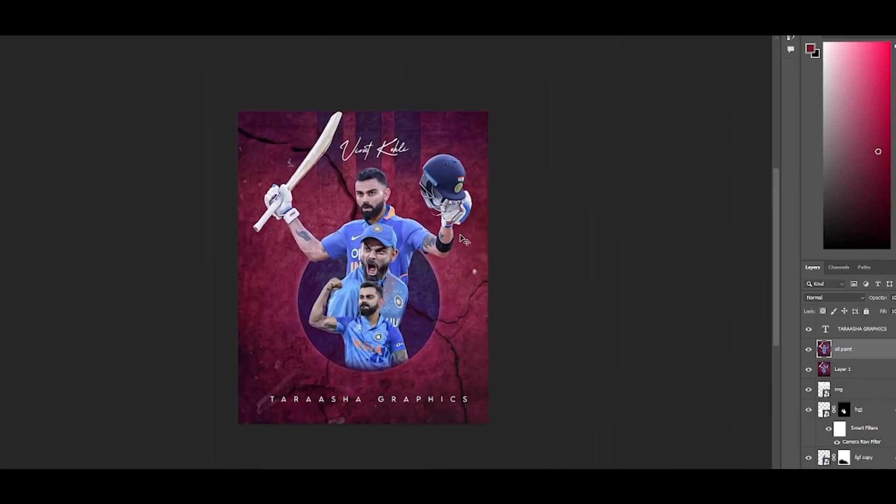
# - Place the dark cracked paper texture from the virat kohli folder into the poster above the oil paint layer
pyautogui.hotkey('alt', 'Tab')
pyautogui.click(287, 324)
pyautogui.hotkey('alt', 'Tab')
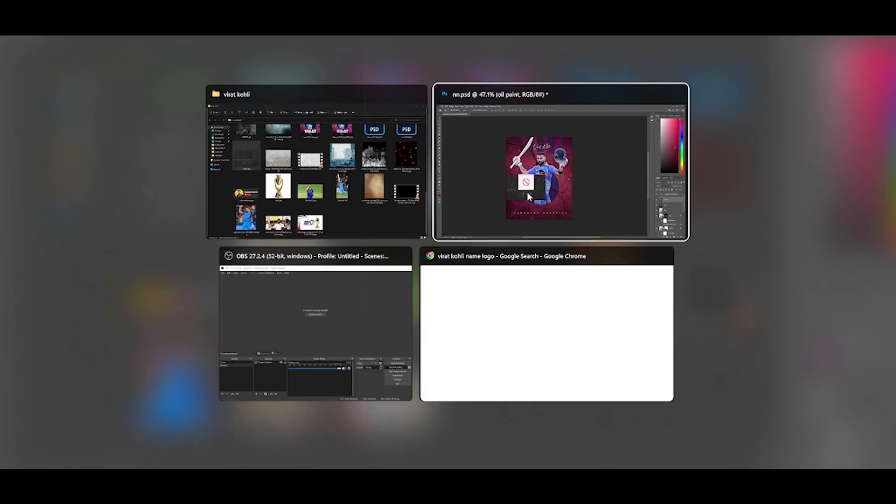
pyautogui.moveTo(527, 193); pyautogui.dragTo(529, 182)
pyautogui.hotkey('alt', 'Tab')
pyautogui.moveTo(189, 187); pyautogui.dragTo(363, 242)
pyautogui.hotkey('alt', 'Tab')
# - Scale the paper texture up to cover the poster and center it over the canvas
pyautogui.moveTo(475, 342); pyautogui.dragTo(592, 458)
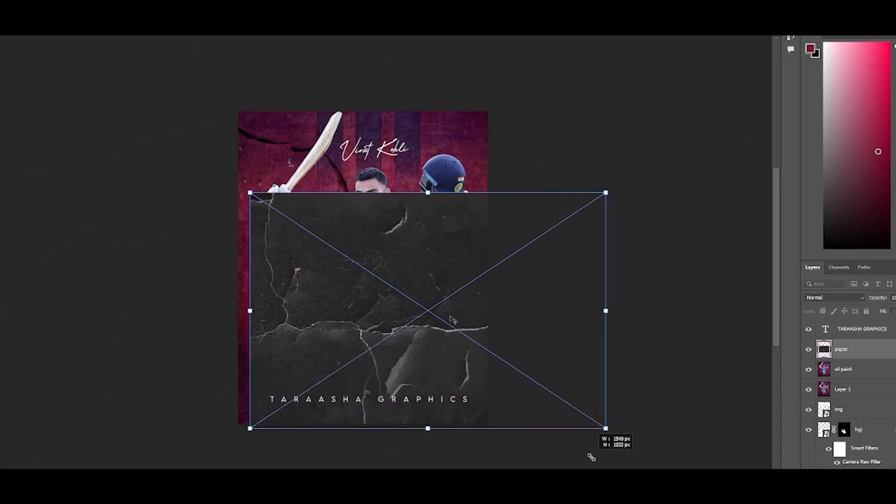
pyautogui.moveTo(428, 192); pyautogui.dragTo(428, 118)
pyautogui.moveTo(430, 213); pyautogui.dragTo(365, 207)
pyautogui.press('Return')
# - Set the paper layer's blend mode to Lighter Color and shift the texture slightly upward
pyautogui.click(836, 298)
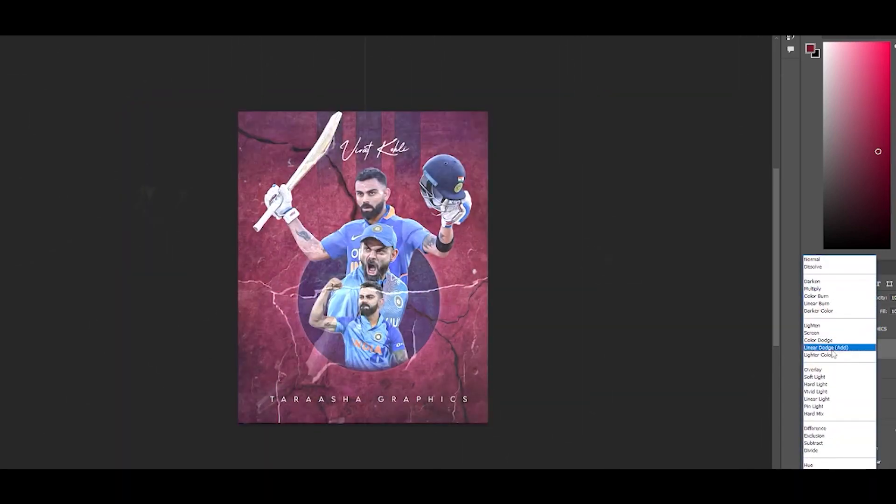
pyautogui.click(833, 355)
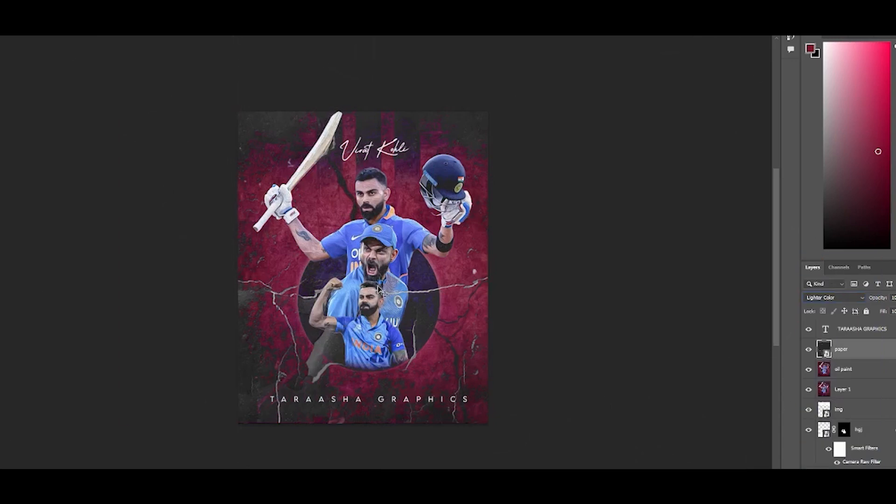
pyautogui.moveTo(377, 395); pyautogui.dragTo(388, 337)
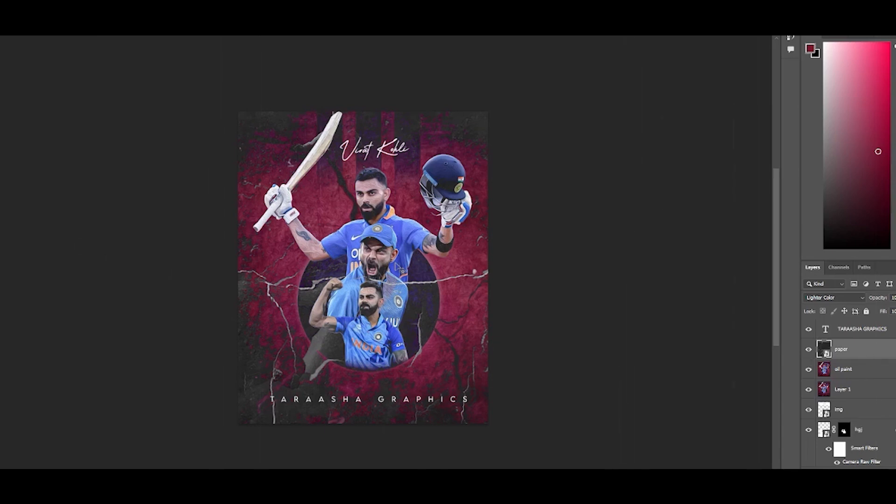
pyautogui.moveTo(865, 355); pyautogui.dragTo(867, 333)
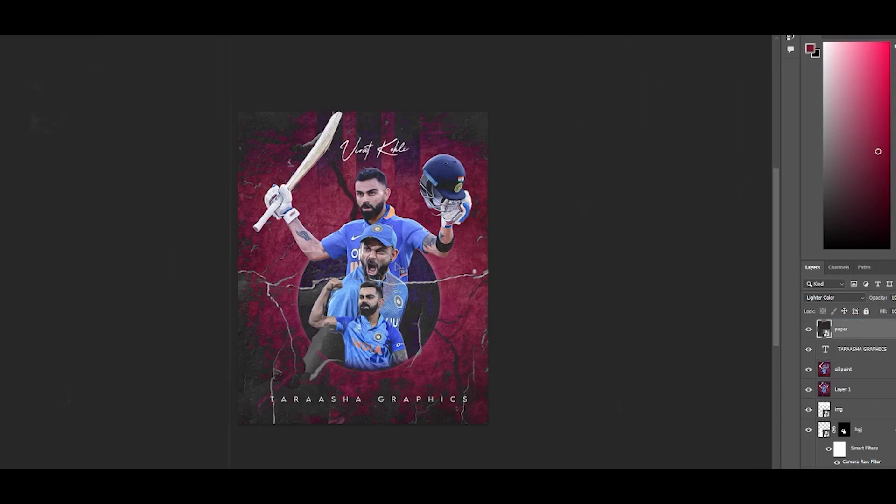
pyautogui.click(851, 474)
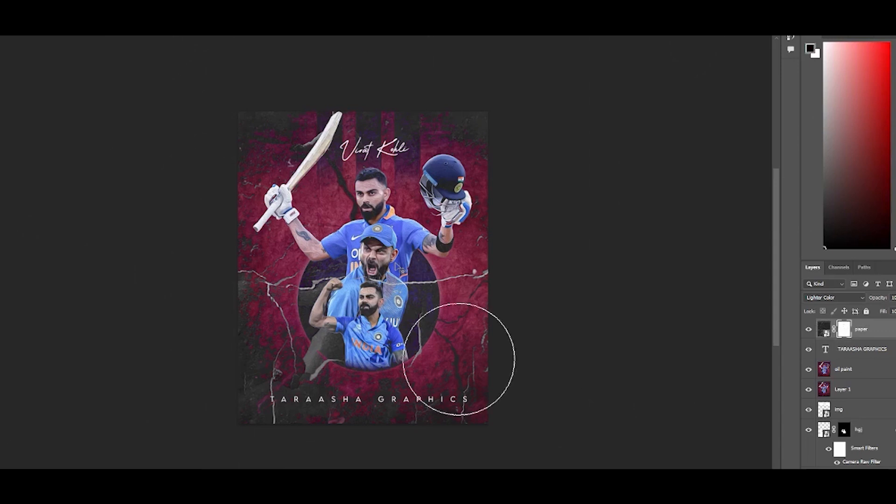
pyautogui.click(372, 284)
pyautogui.click(372, 285)
pyautogui.click(358, 301)
pyautogui.click(359, 303)
pyautogui.hotkey('ctrl', 'z')
pyautogui.hotkey('ctrl', 'z')
pyautogui.hotkey('ctrl', 'z')
pyautogui.hotkey('ctrl', 'z')
pyautogui.hotkey('ctrl', 'z')
pyautogui.hotkey('ctrl', 'z')
# - Stretch the paper texture's lower edge down to the bottom of the poster
pyautogui.hotkey('ctrl', 't')
pyautogui.moveTo(362, 407); pyautogui.dragTo(363, 423)
pyautogui.press('Return')
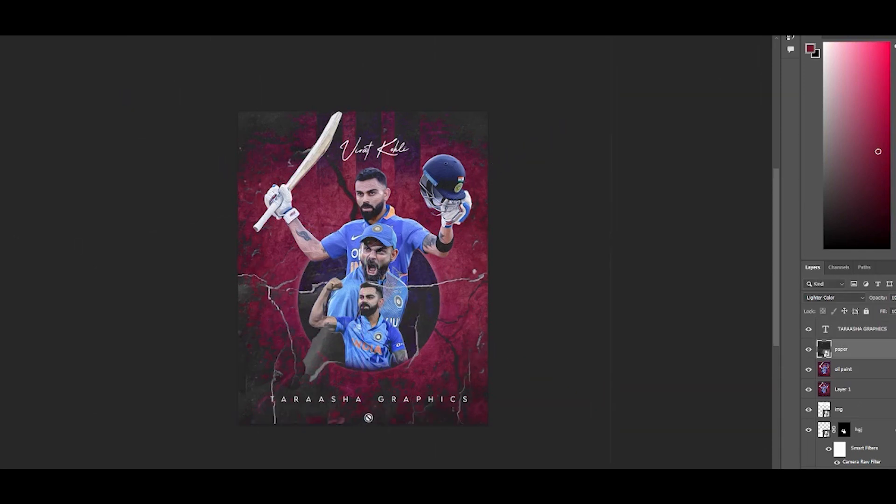
# - Add a layer mask to the paper layer and fade the texture in the poster's lower-left and both upper corners
pyautogui.click(859, 475)
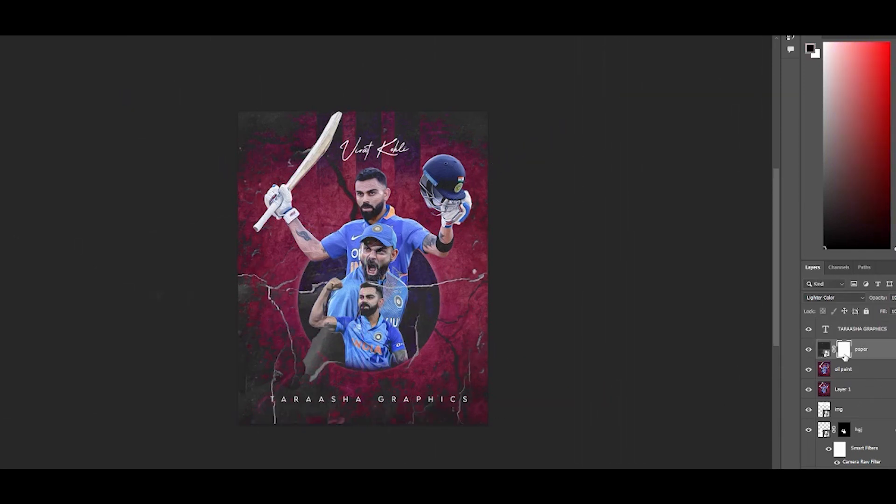
pyautogui.click(266, 399)
pyautogui.click(267, 146)
pyautogui.click(480, 133)
# - Refine the paper layer's mask around the circle and players, alternately hiding and restoring the crack texture
pyautogui.press('x')
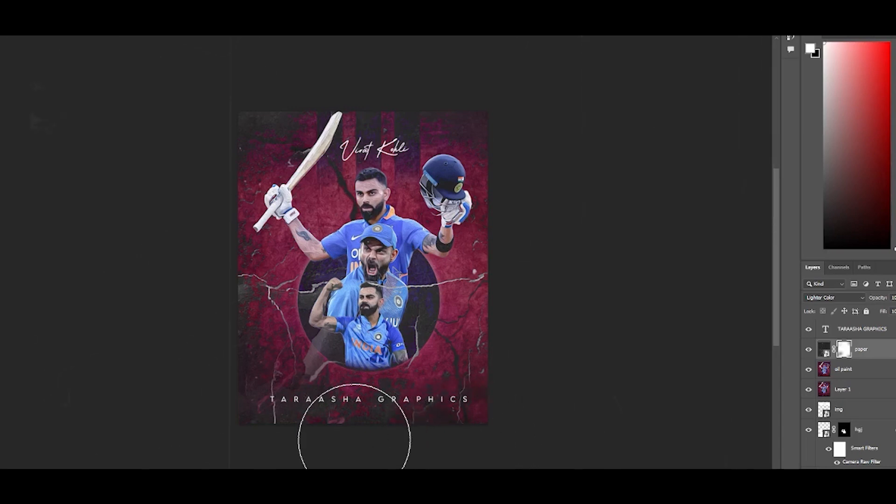
pyautogui.moveTo(408, 301)
pyautogui.mouseDown()
pyautogui.moveTo(376, 289)
pyautogui.moveTo(456, 314)
pyautogui.moveTo(439, 299)
pyautogui.mouseUp()
pyautogui.moveTo(439, 296); pyautogui.dragTo(404, 296)
pyautogui.press('x')
pyautogui.click(324, 279)
pyautogui.moveTo(324, 279)
pyautogui.mouseDown()
pyautogui.moveTo(303, 273)
pyautogui.moveTo(382, 283)
pyautogui.moveTo(425, 274)
pyautogui.moveTo(304, 284)
pyautogui.mouseUp()
pyautogui.press('x')
pyautogui.moveTo(440, 279); pyautogui.dragTo(446, 279)
pyautogui.moveTo(431, 388); pyautogui.dragTo(406, 375)
pyautogui.moveTo(422, 420); pyautogui.dragTo(412, 325)
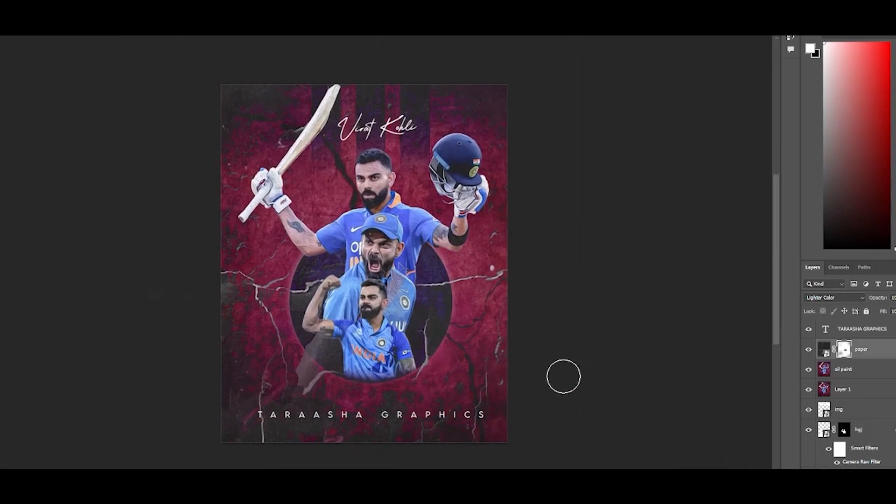